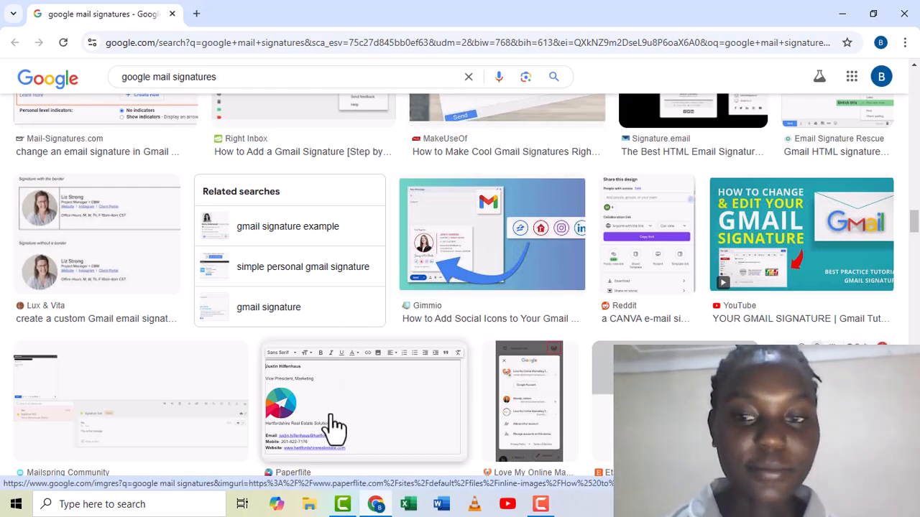
Open the Love My Online Marketing article and read down to its sample professional signatures.
left_click(309, 439)
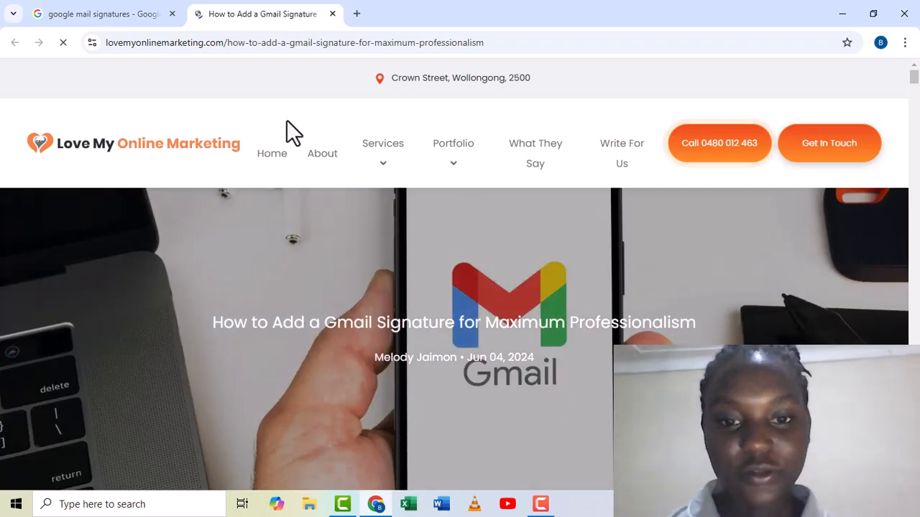
scroll(875, 294, "down", 5)
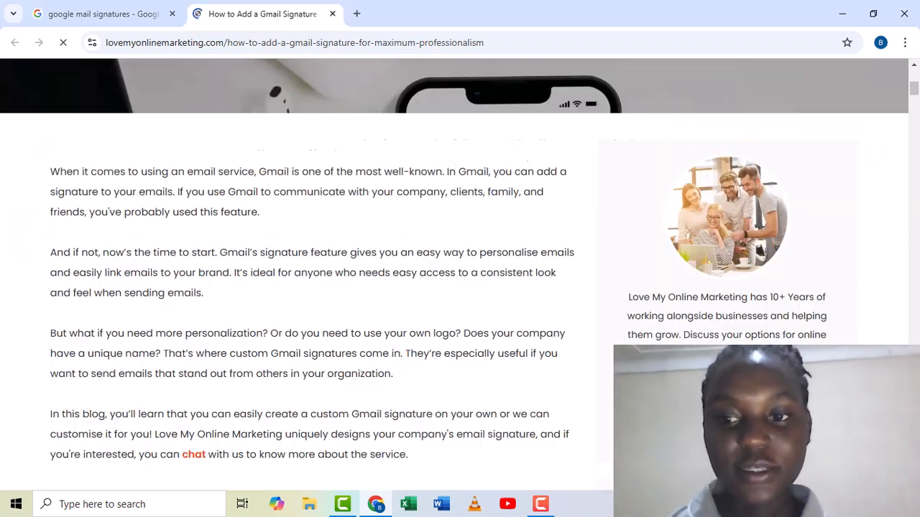
scroll(460, 273, "down", 5)
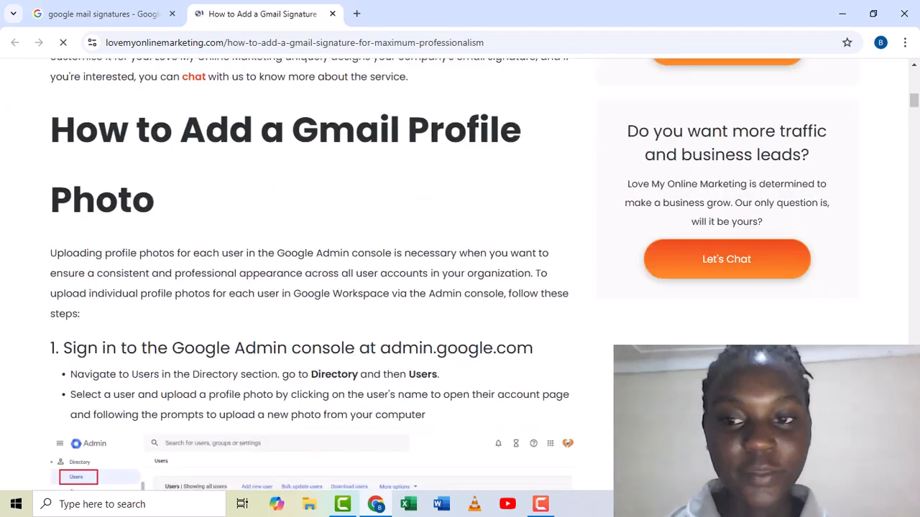
scroll(460, 273, "down", 5)
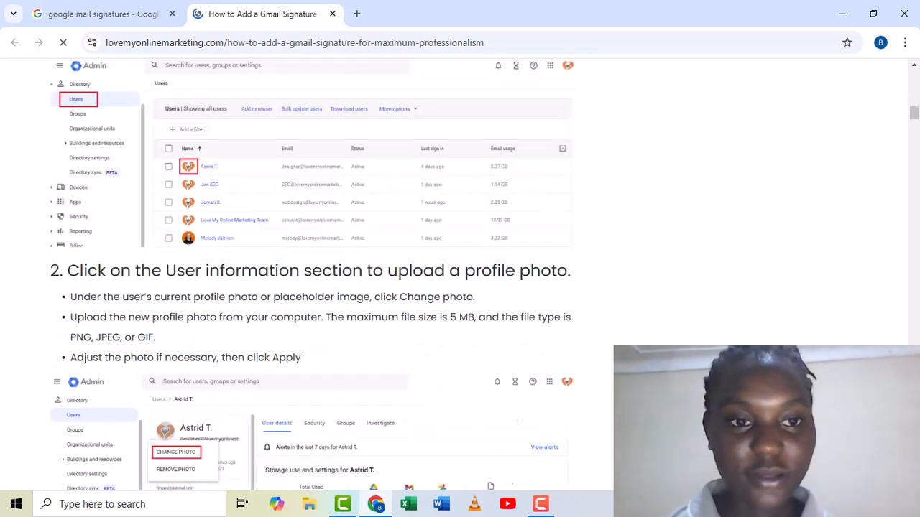
scroll(460, 273, "down", 10)
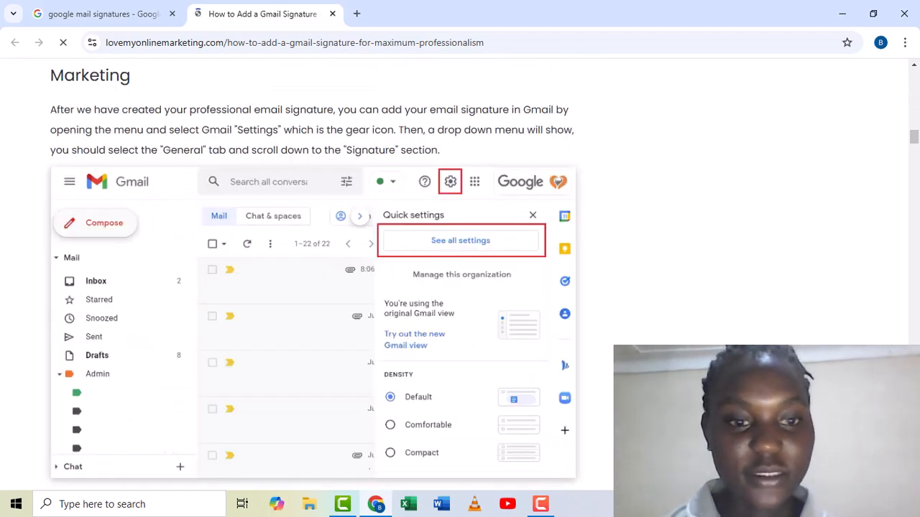
scroll(460, 273, "down", 10)
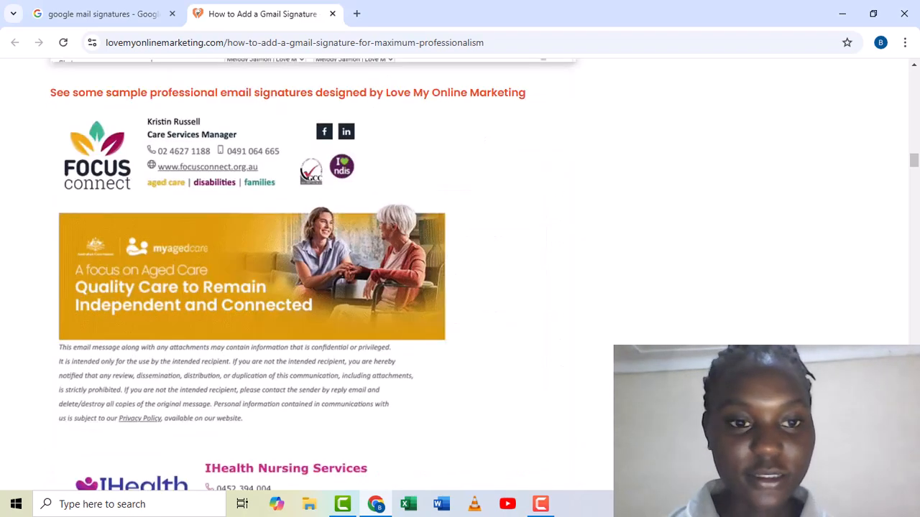
scroll(460, 273, "down", 5)
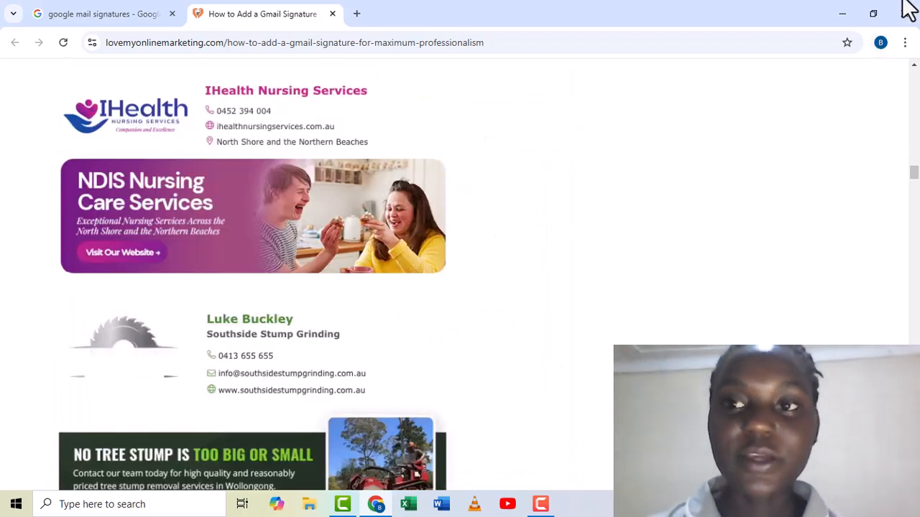
Minimize and restore Chrome, then close the Gmail signature article tab with Ctrl+W.
left_click(846, 15)
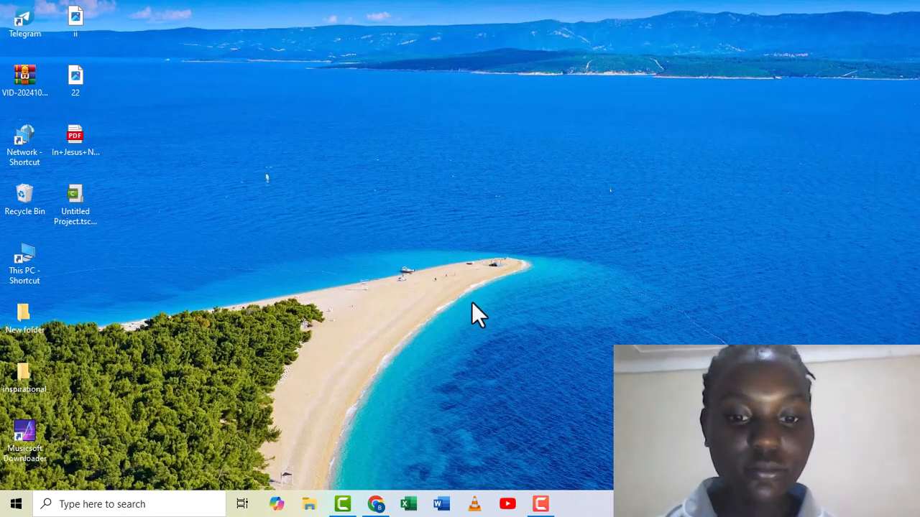
left_click(376, 504)
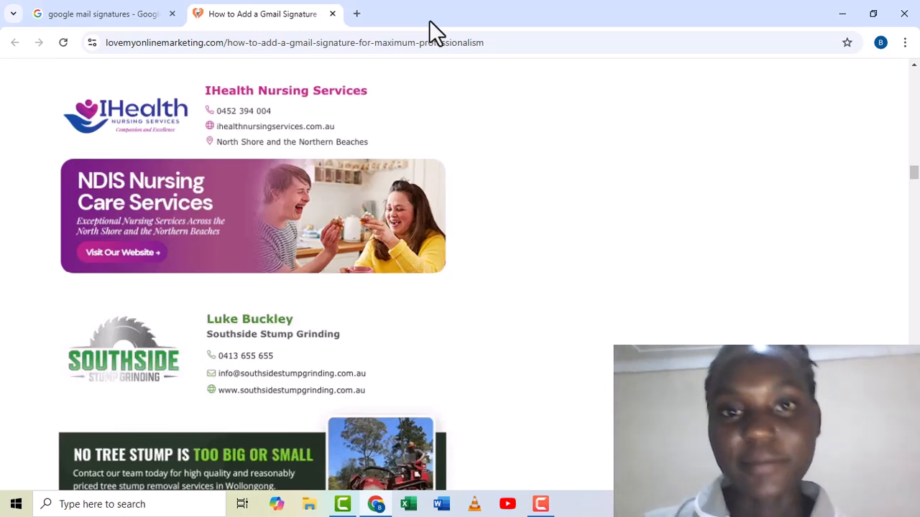
key("ctrl+w")
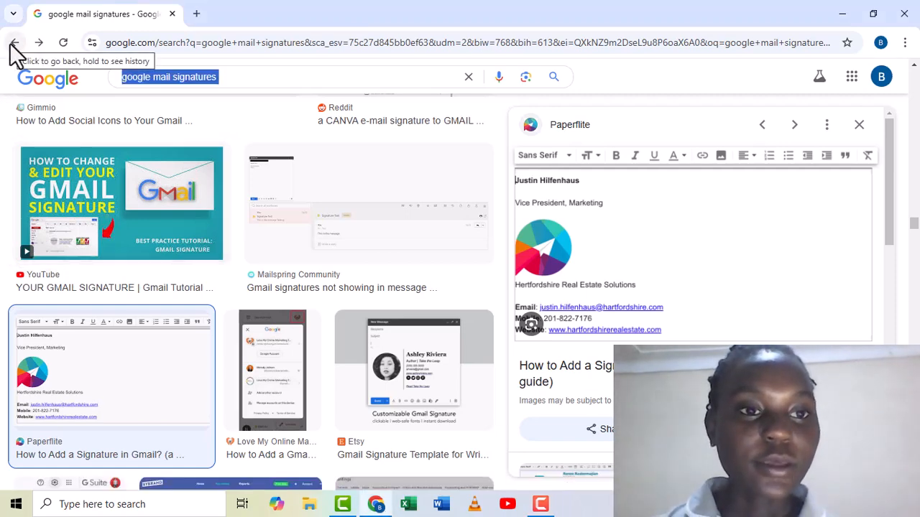
Go back to the image results, clear the search query, and show the Google apps grid.
left_click(12, 43)
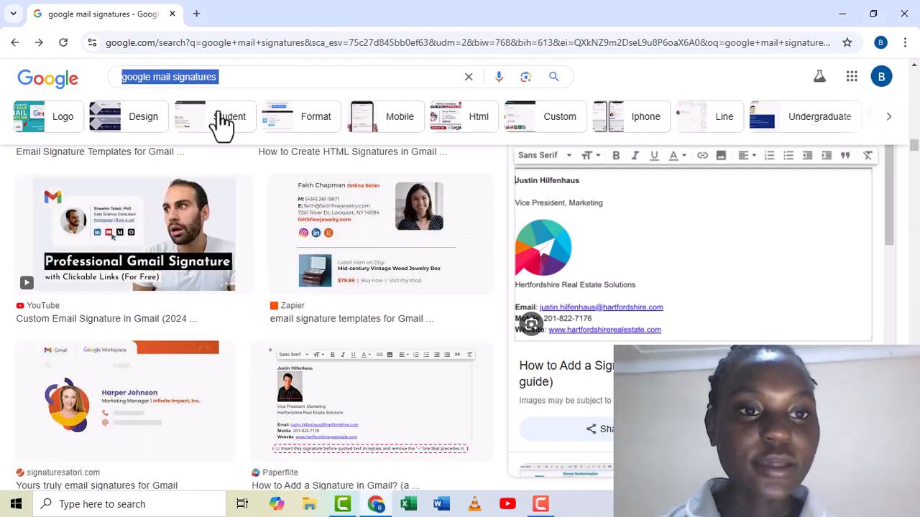
left_click(468, 77)
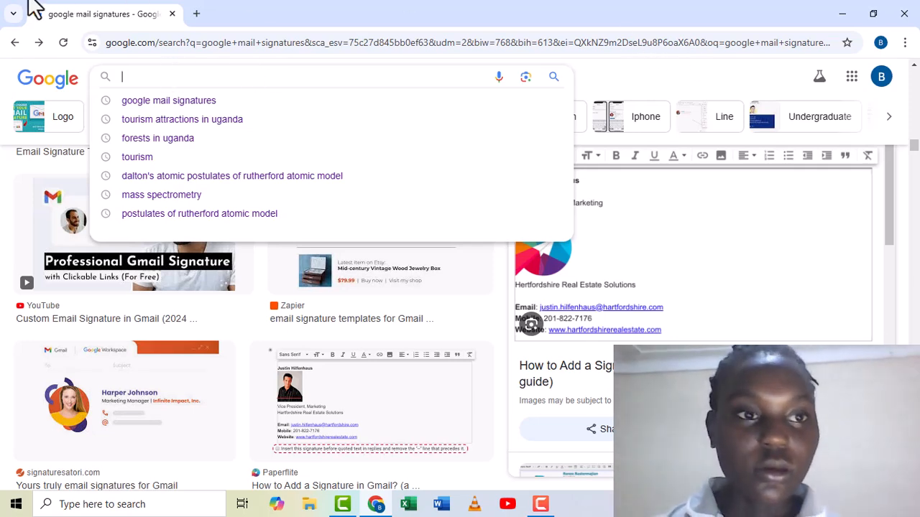
left_click(851, 77)
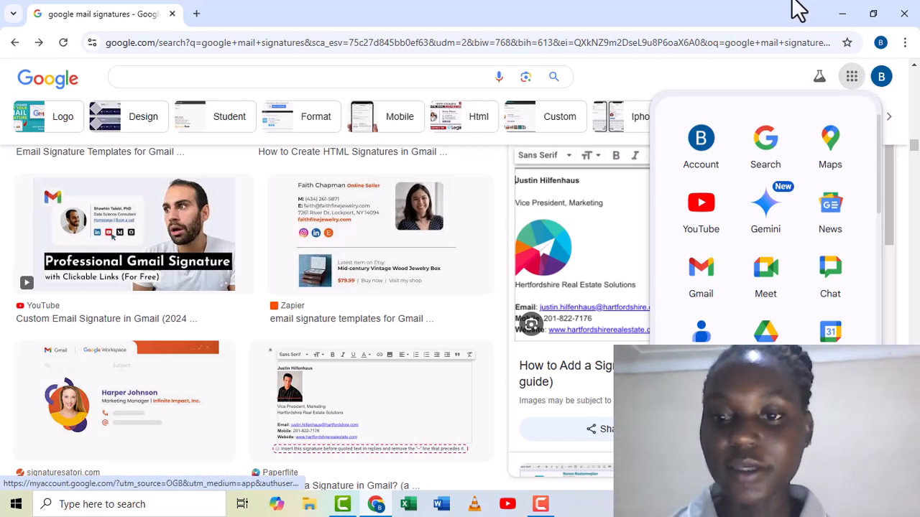
Launch Gmail from the Google apps panel to load the inbox.
left_click(700, 277)
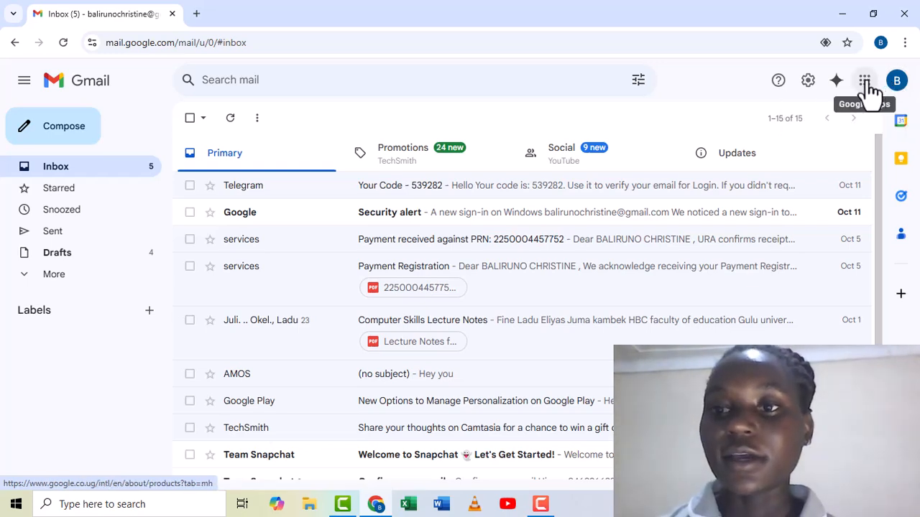
From the Quick settings panel, go to See all settings to reach the General tab.
left_click(807, 81)
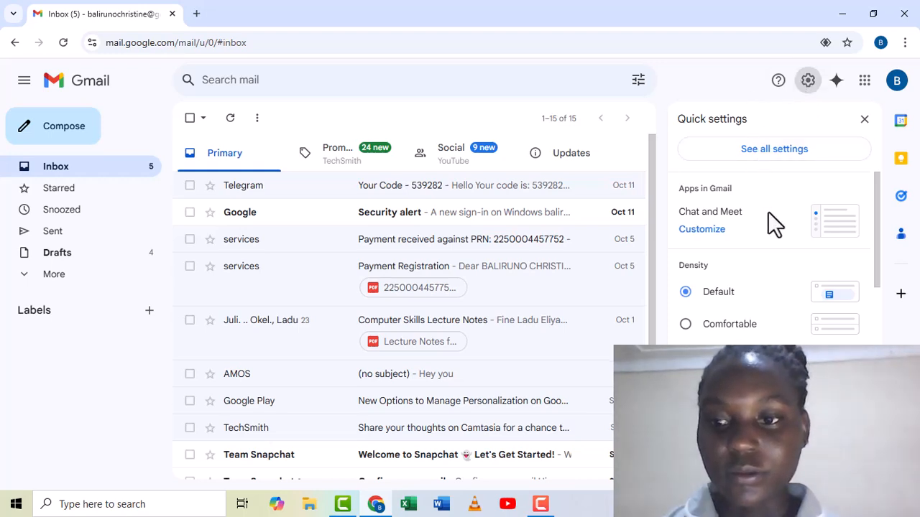
scroll(866, 337, "down", 3)
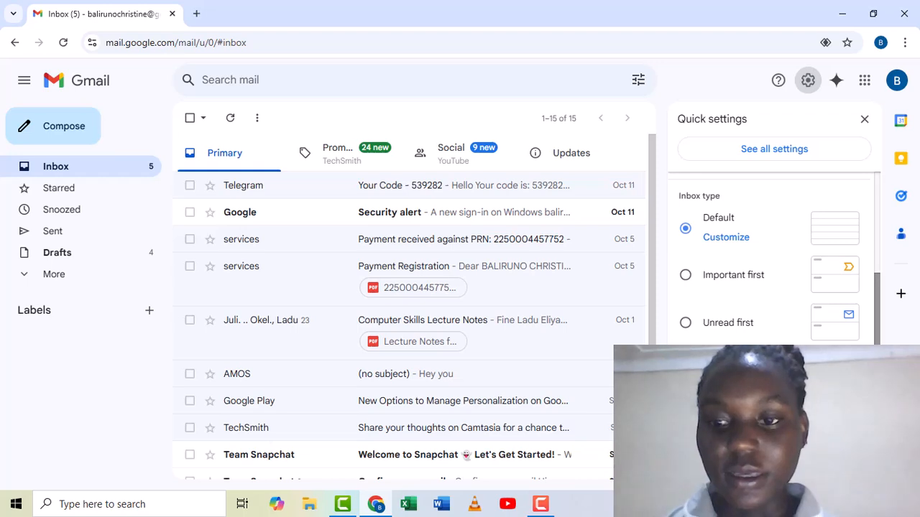
scroll(774, 259, "down", 3)
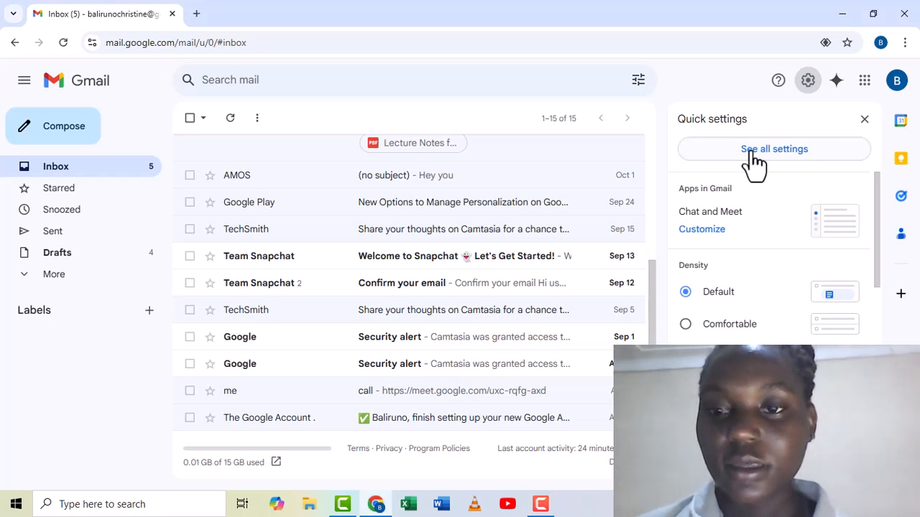
left_click(767, 153)
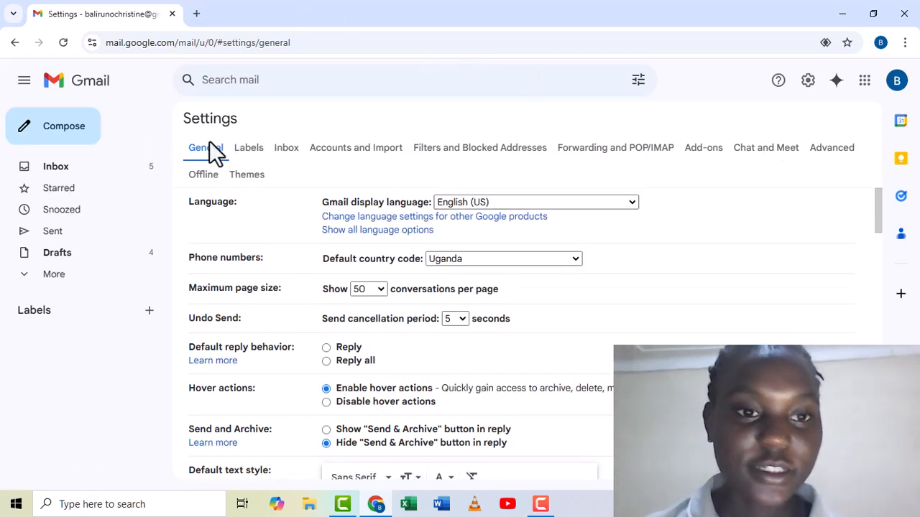
Scroll the General settings down to the Signature section and choose Create new.
left_click(878, 342)
left_click(877, 343)
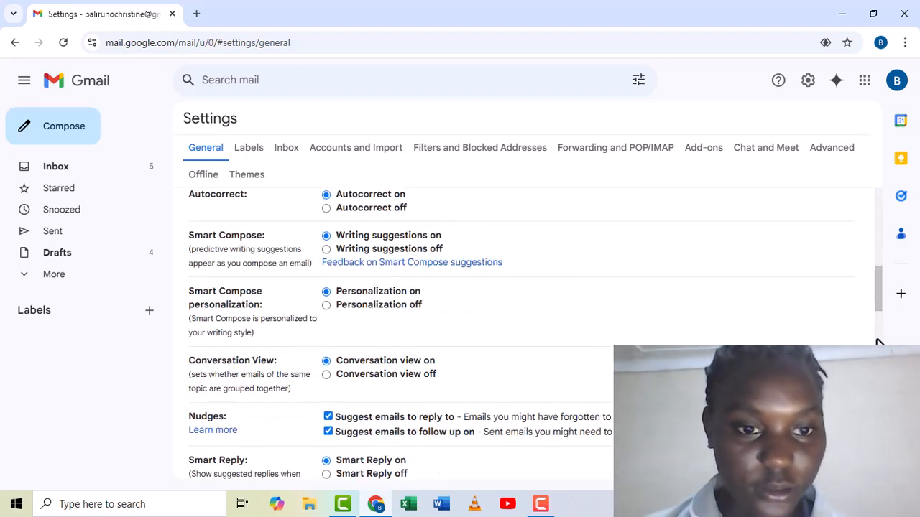
left_click(877, 342)
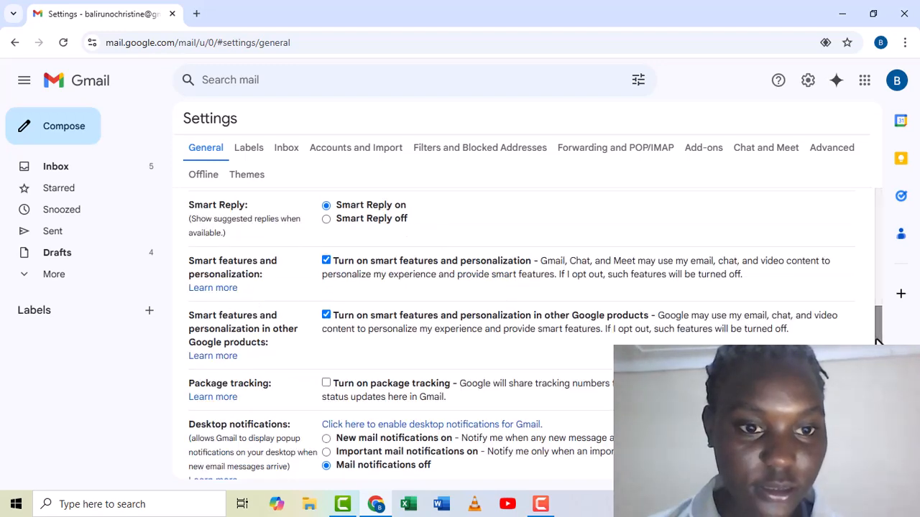
left_click(877, 392)
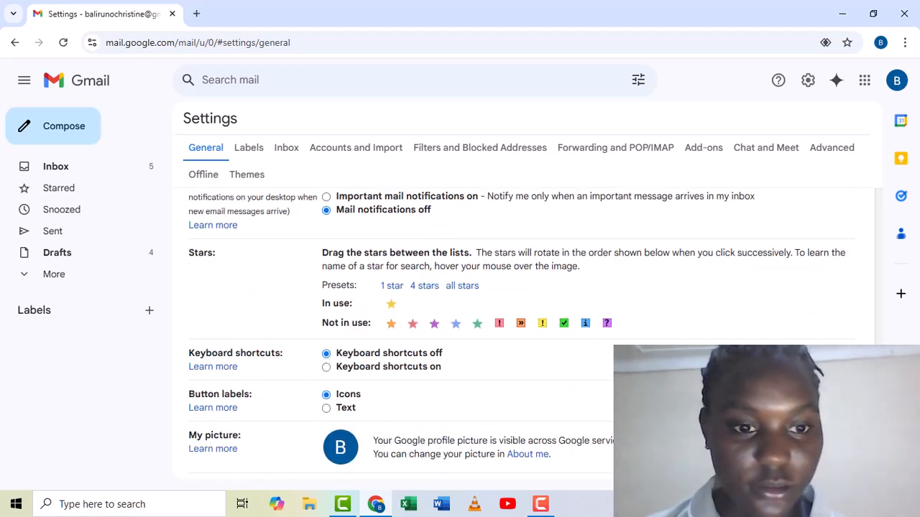
left_click(881, 231)
left_click(880, 230)
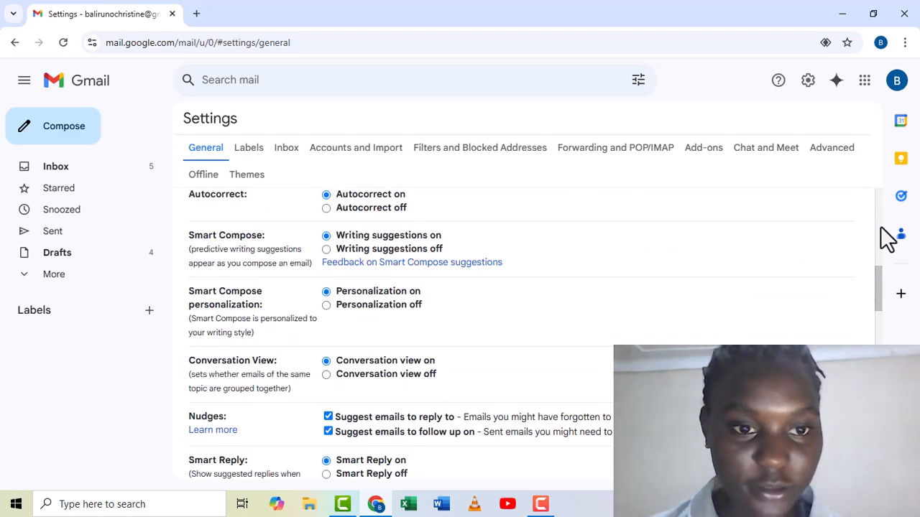
left_click(882, 230)
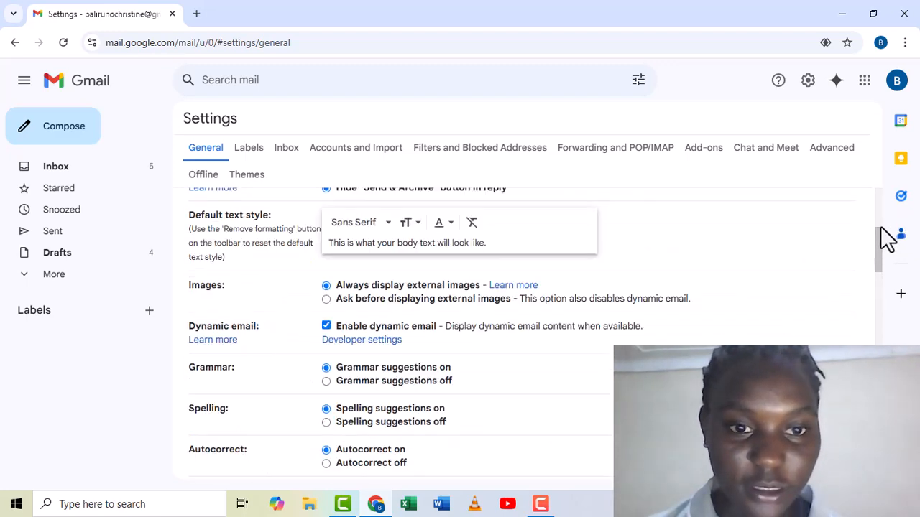
left_click(879, 219)
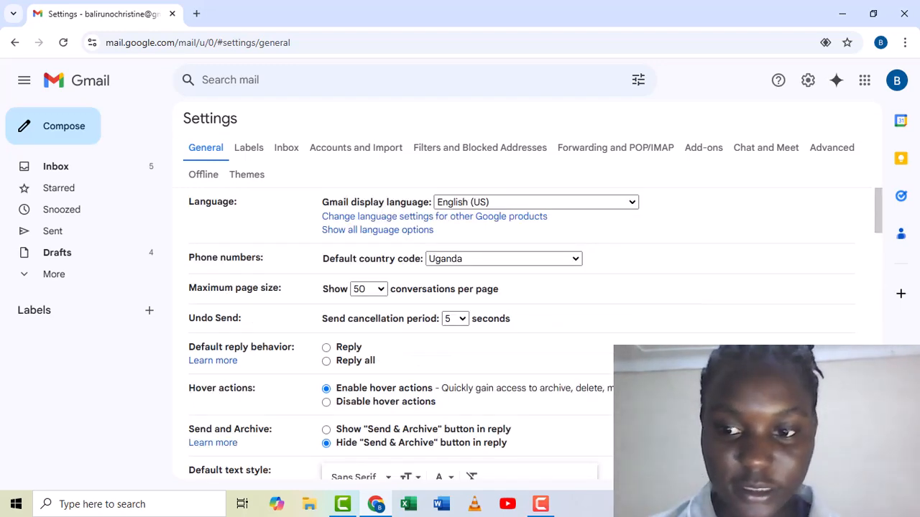
scroll(513, 330, "down", 15)
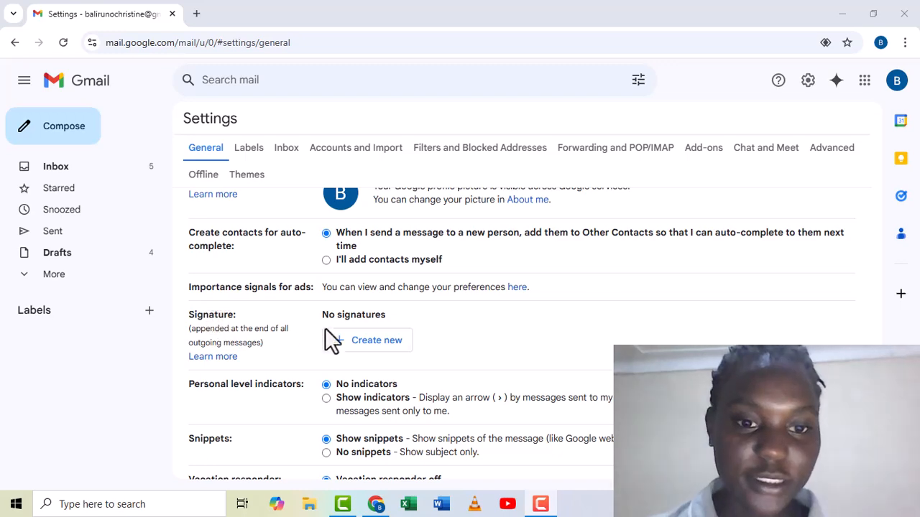
left_click(355, 344)
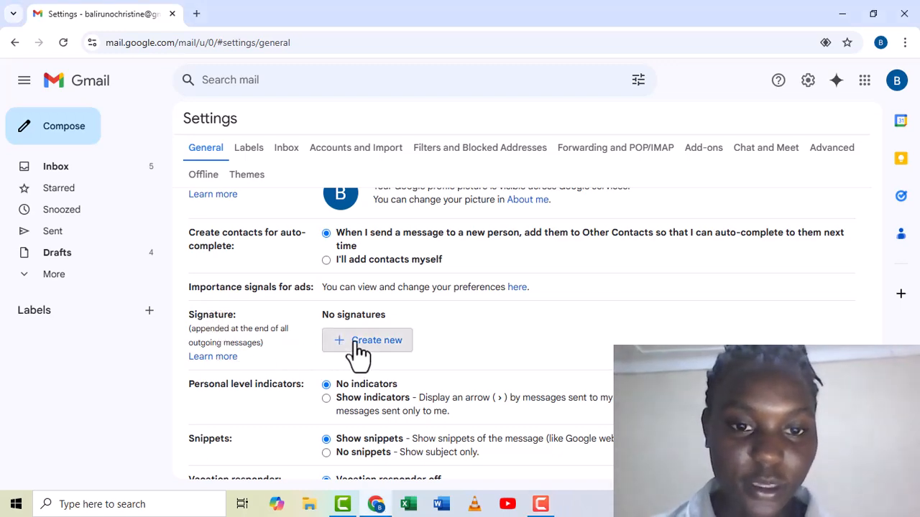
left_click(355, 344)
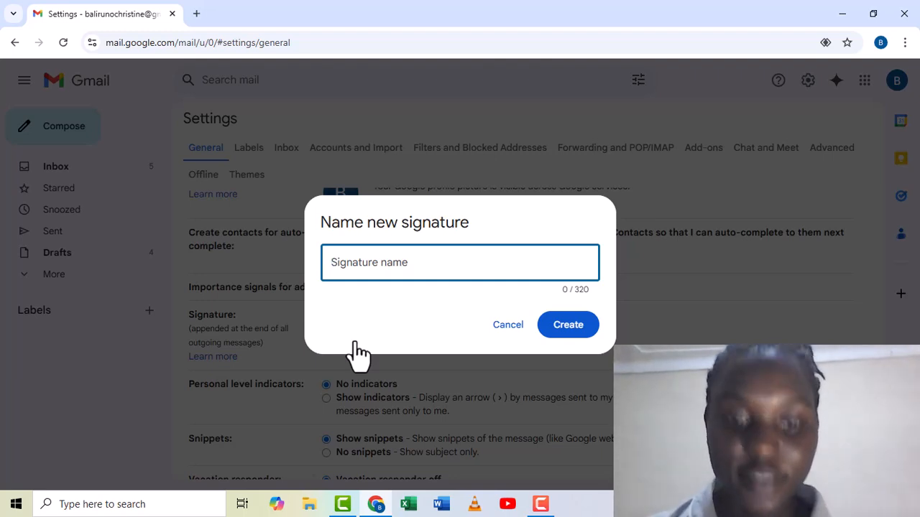
Create the first signature, named with the user's full name.
type("ba")
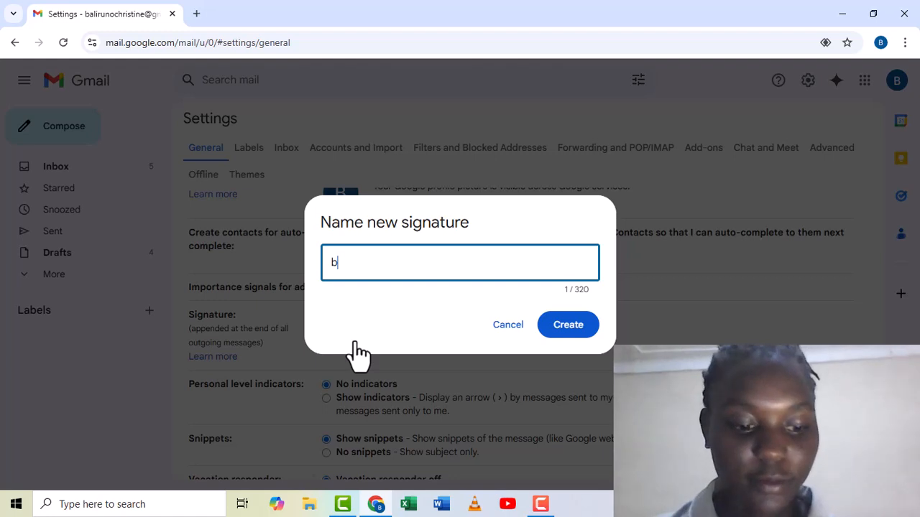
key("BackSpace")
key("BackSpace")
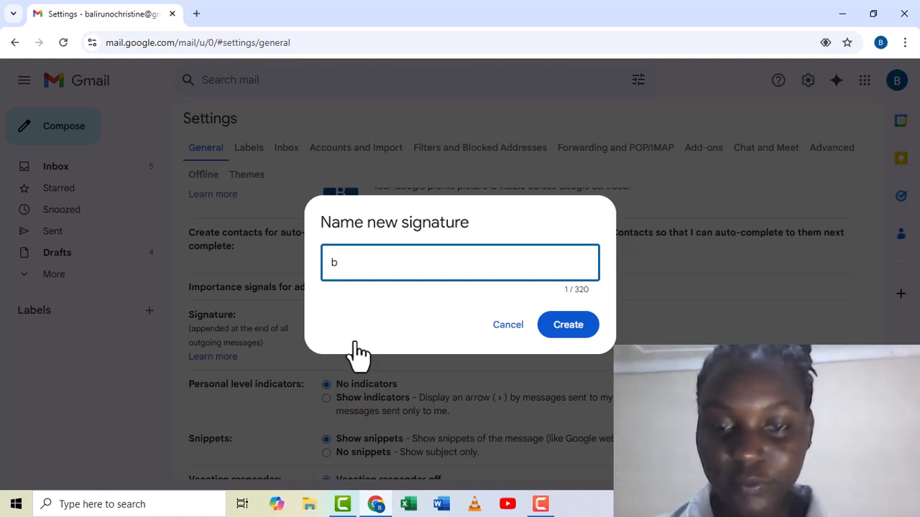
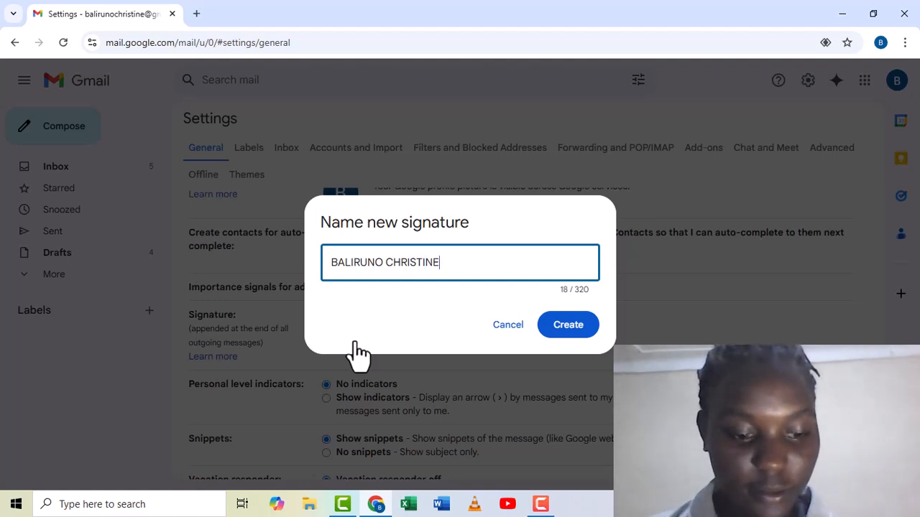
key("Return")
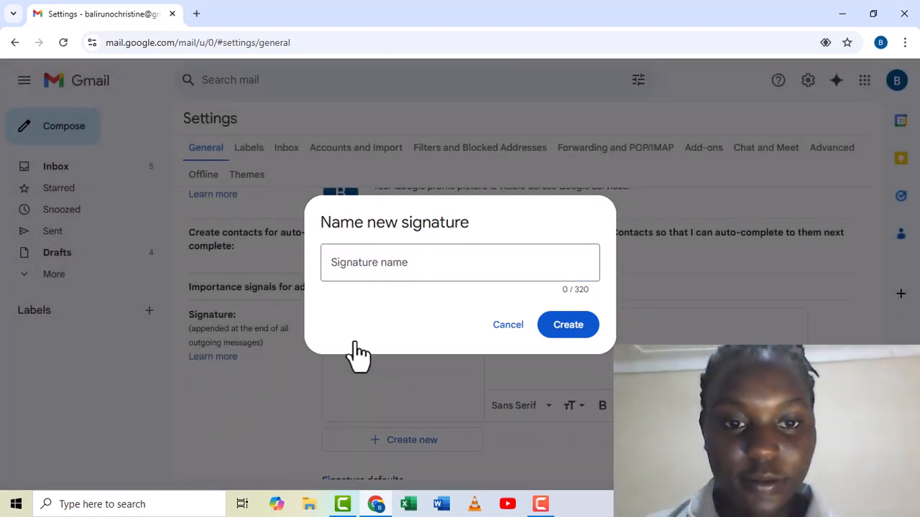
Create a second signature named 'GULU UNIVERSITY'.
left_click(410, 262)
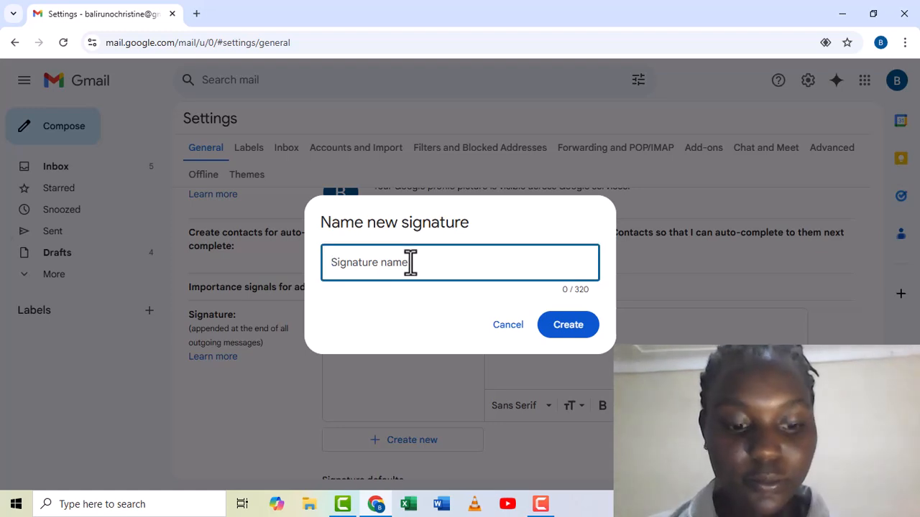
type("GULU")
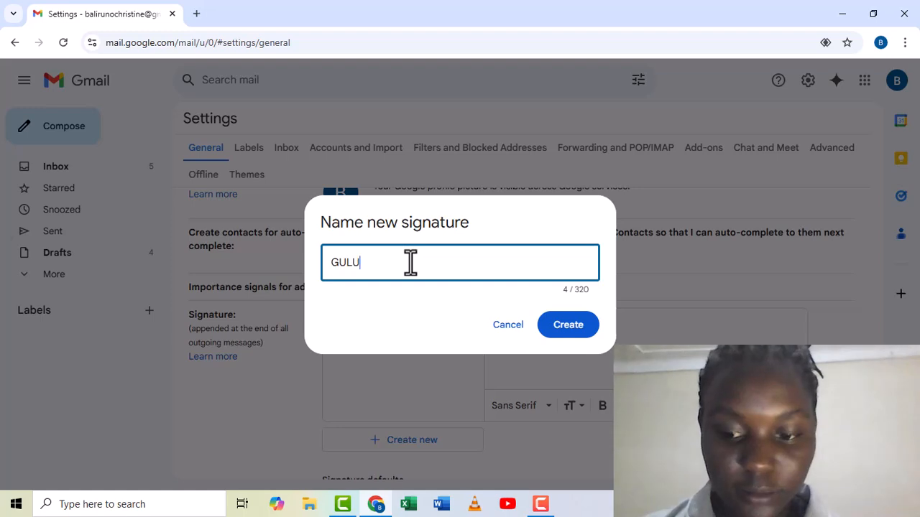
key("BackSpace")
key("BackSpace")
key("BackSpace")
key("BackSpace")
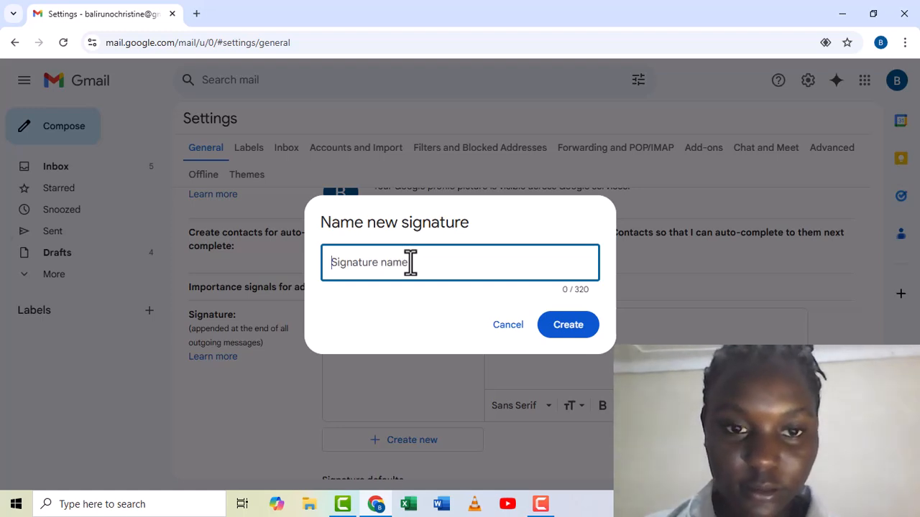
type("M")
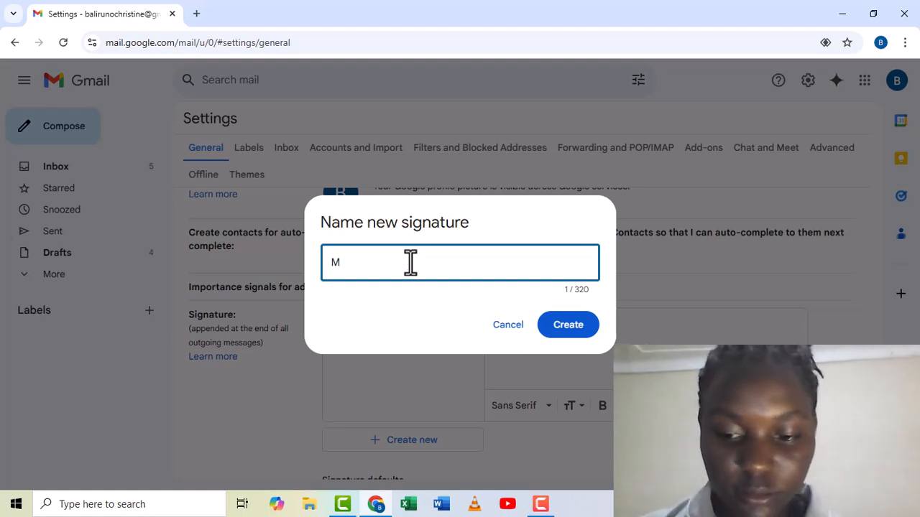
type("AKERERE")
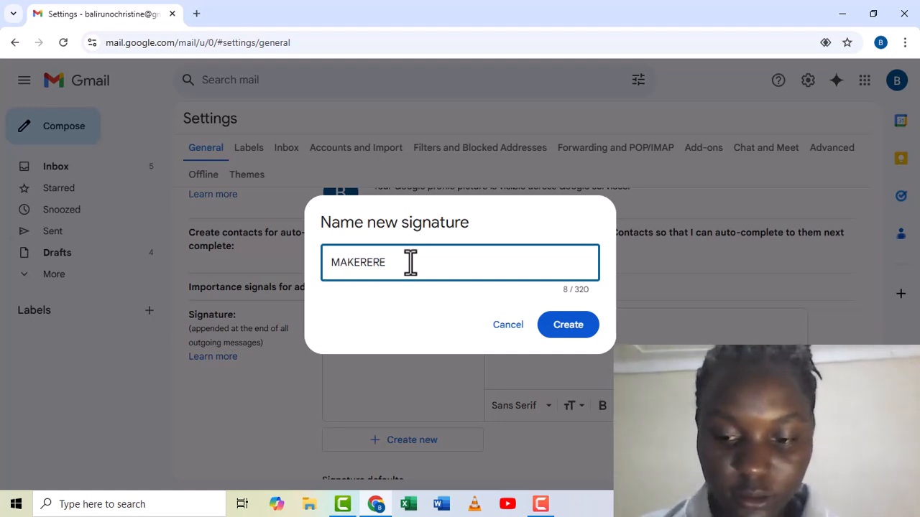
key("BackSpace")
key("BackSpace")
key("BackSpace")
key("BackSpace")
key("BackSpace")
key("BackSpace")
key("BackSpace")
key("BackSpace")
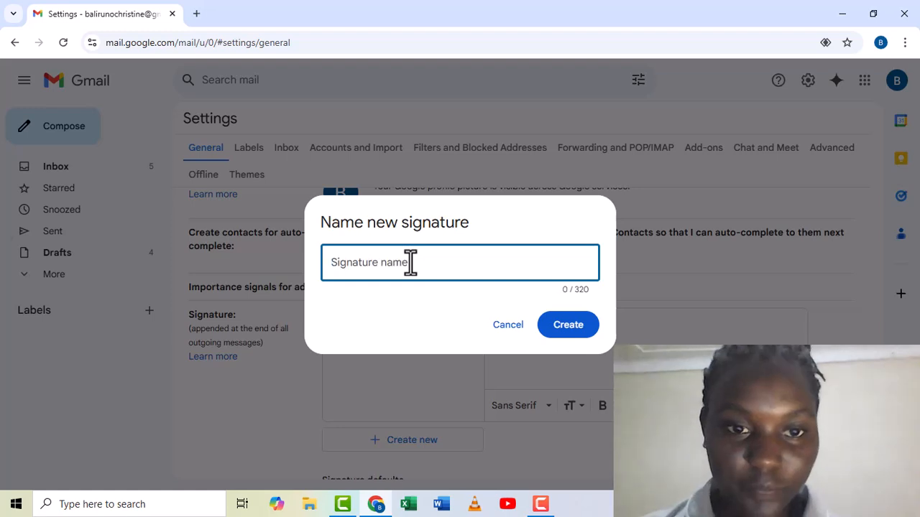
type("GUL")
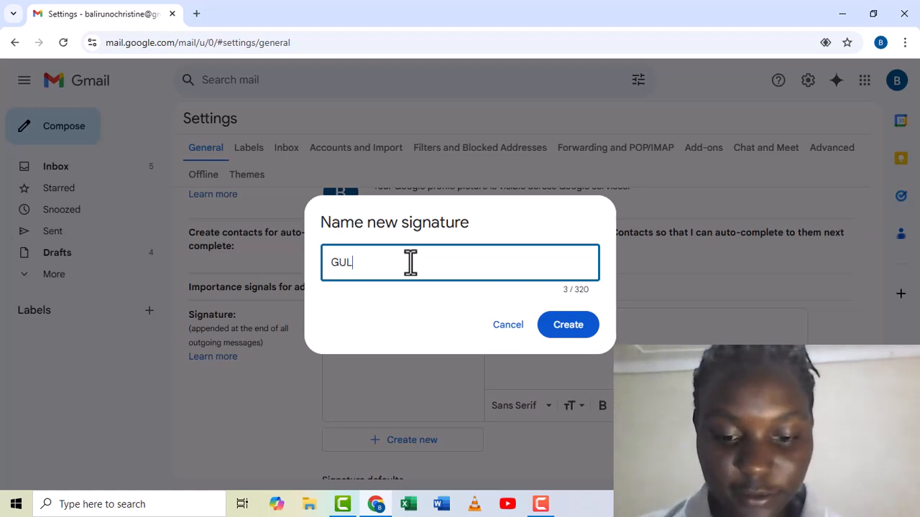
type("U UN")
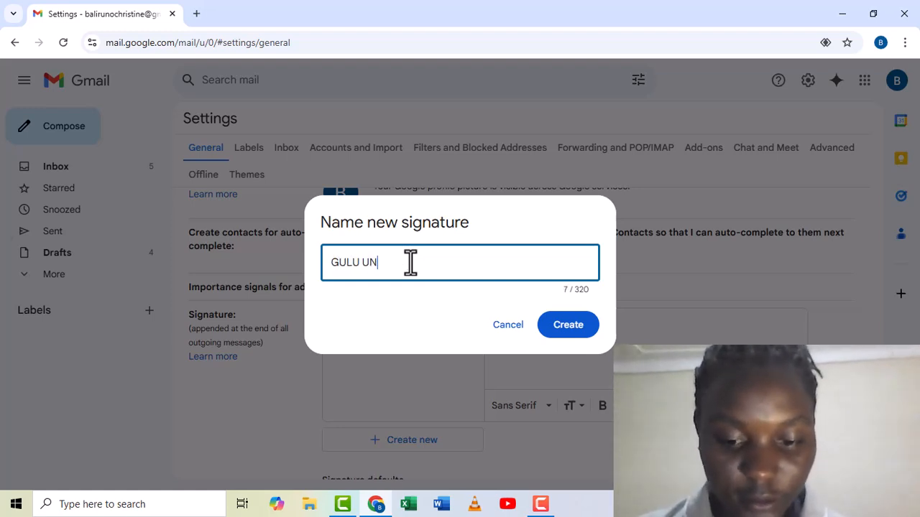
type("I")
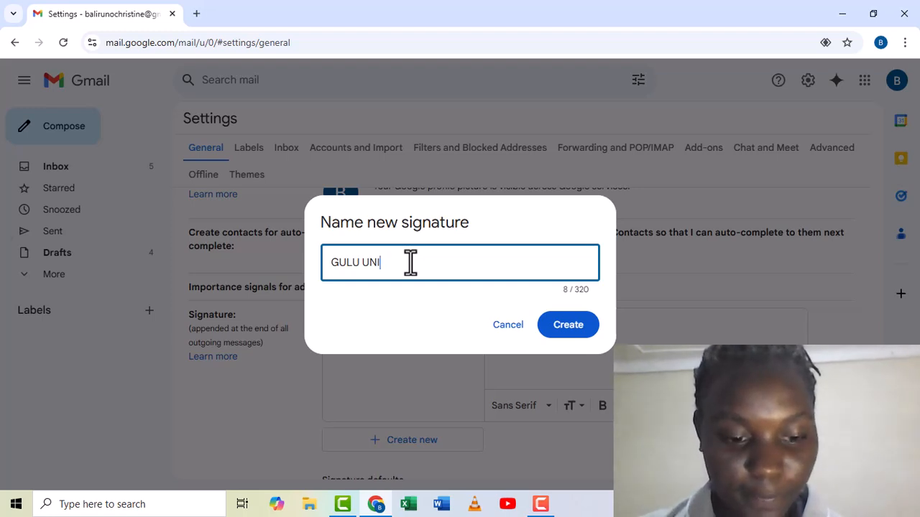
type("VER")
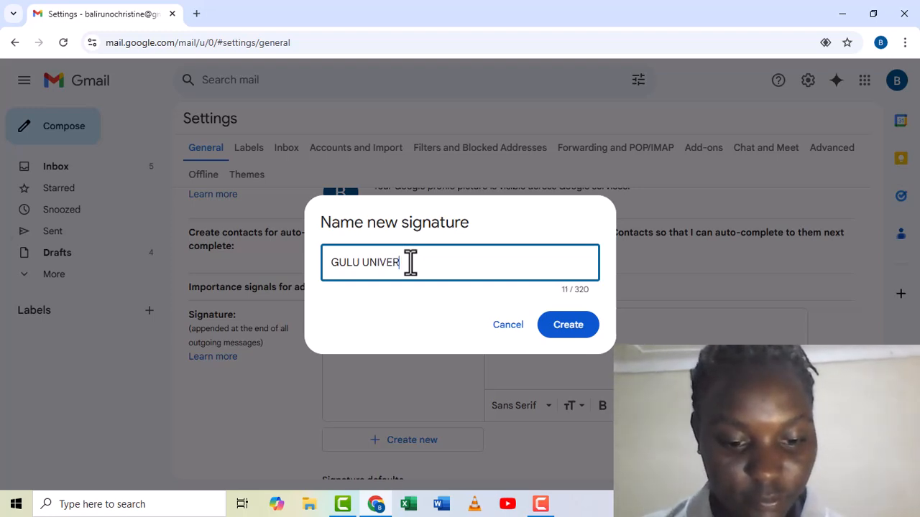
type("SITY")
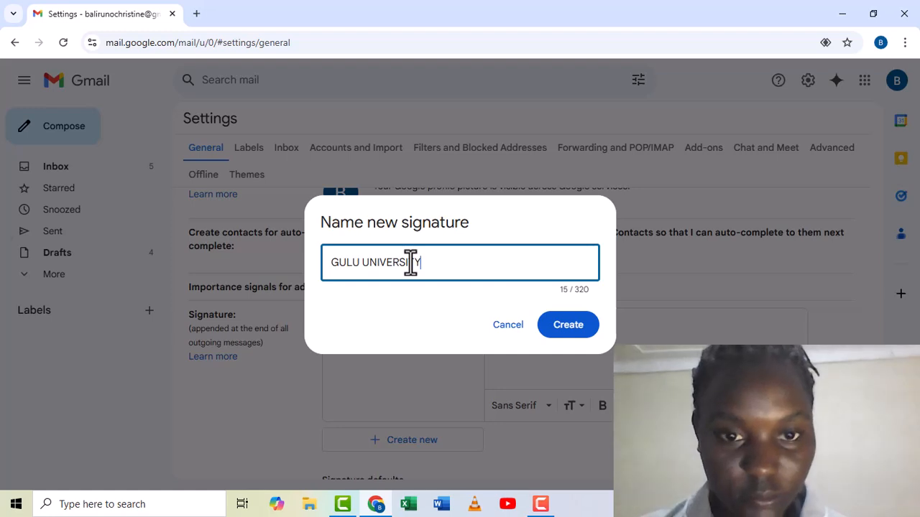
key("Return")
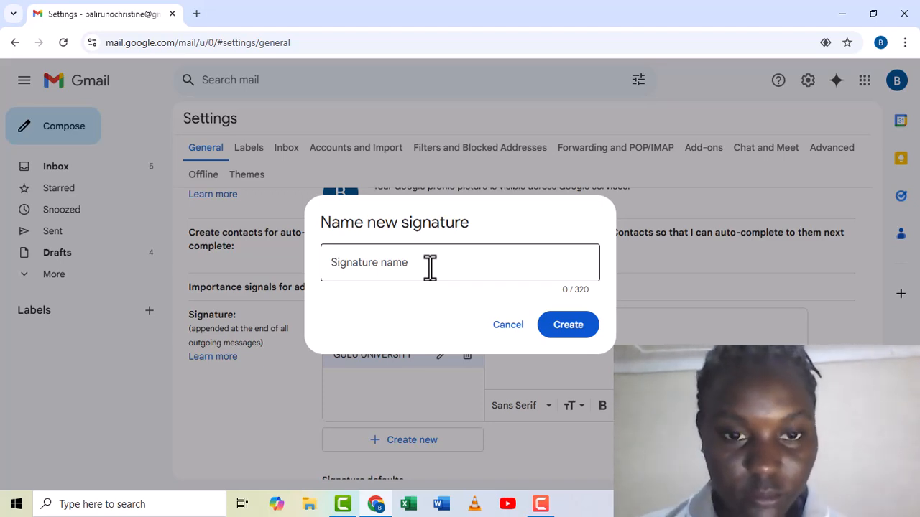
Create a third signature named 'faculty of education and humanities'.
left_click(419, 262)
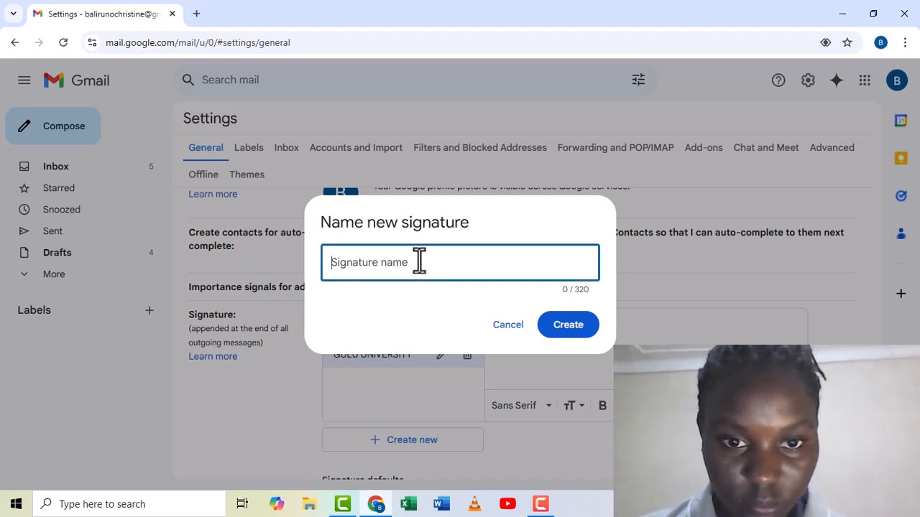
type("facu")
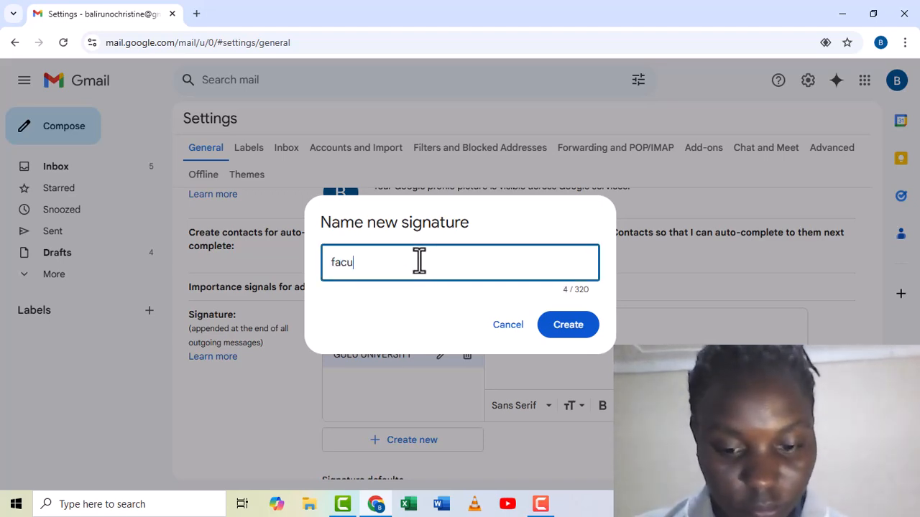
type("lty o")
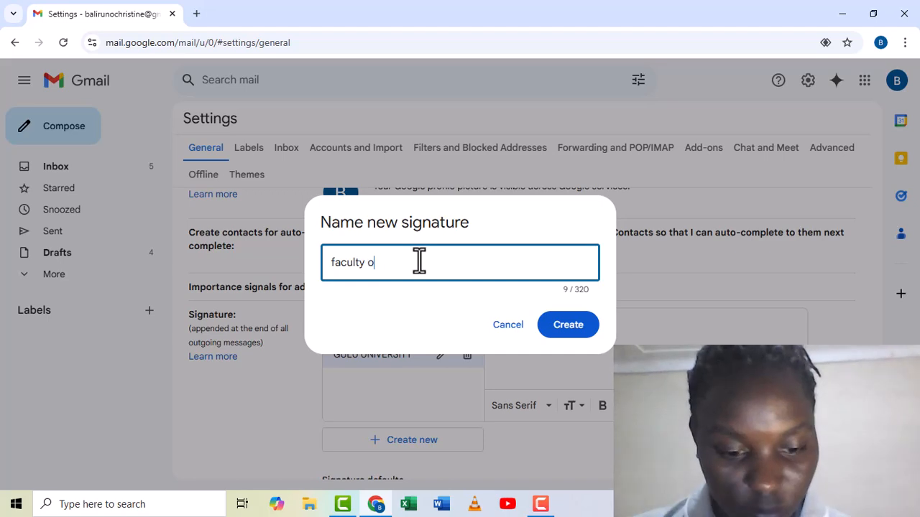
type("f educ")
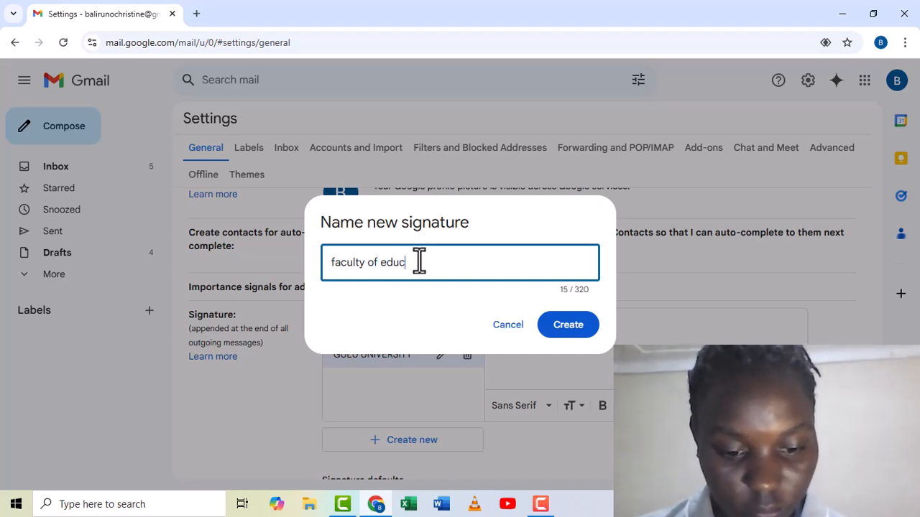
type("ation ")
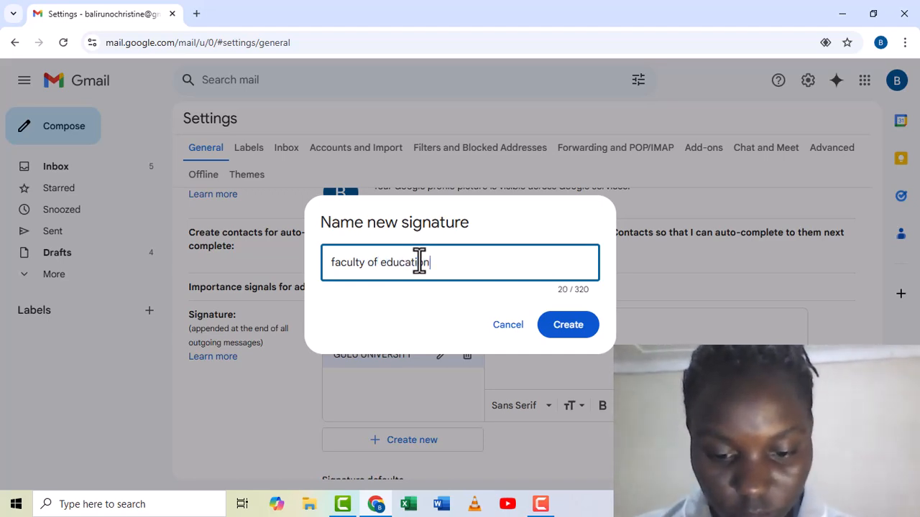
type("and ")
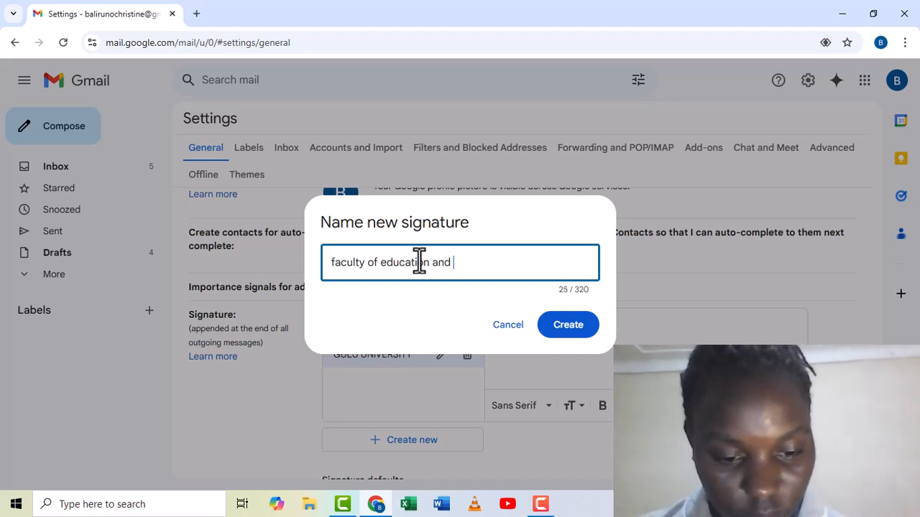
type("human")
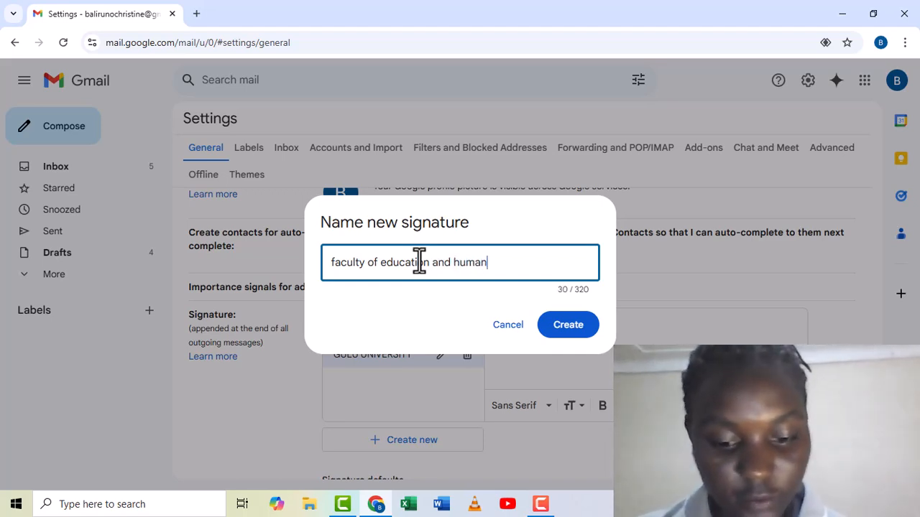
type("ities")
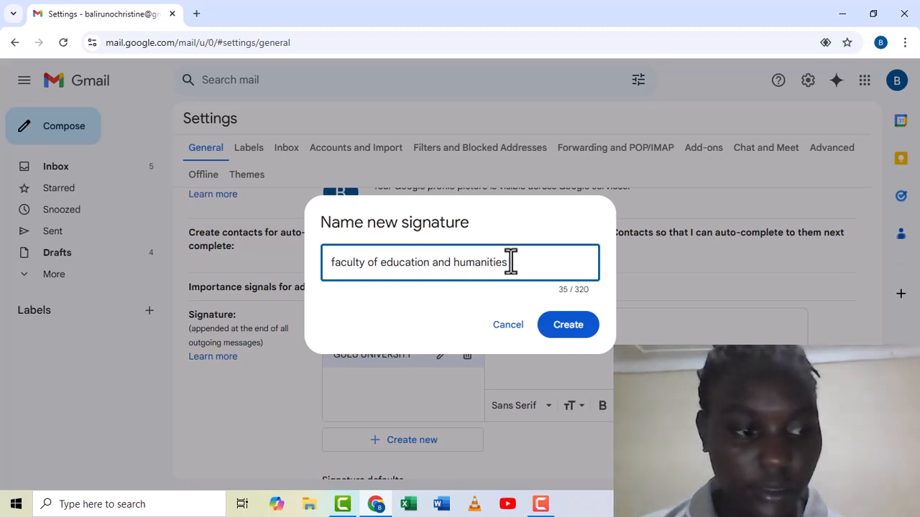
key("Return")
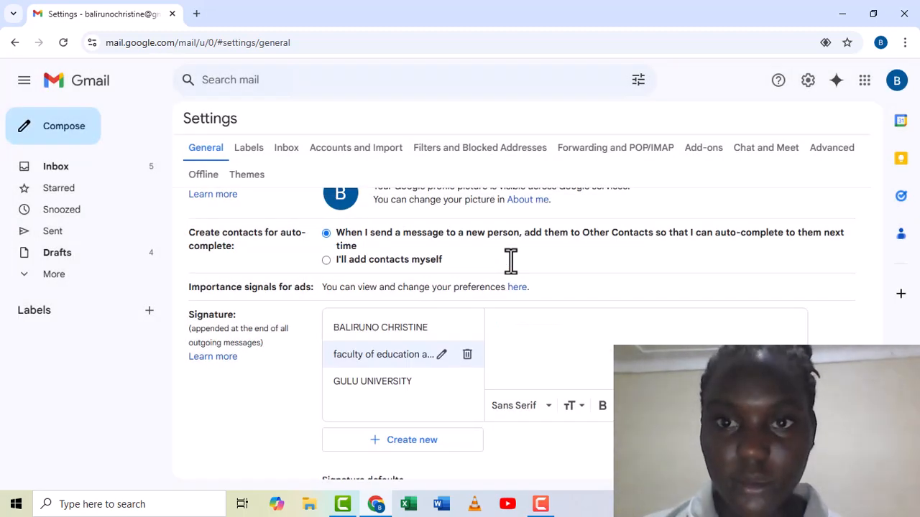
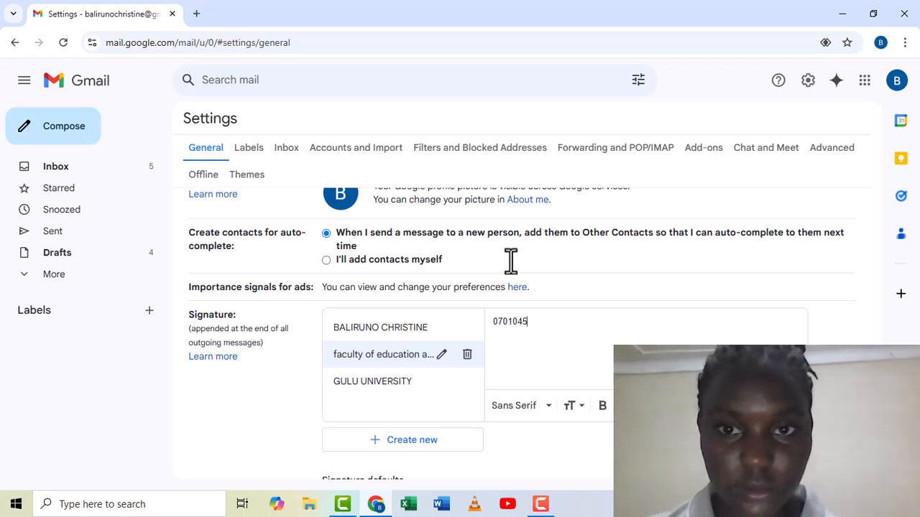
Enter the phone number as the first line of the signature text, correcting mistyped digits.
key("Return")
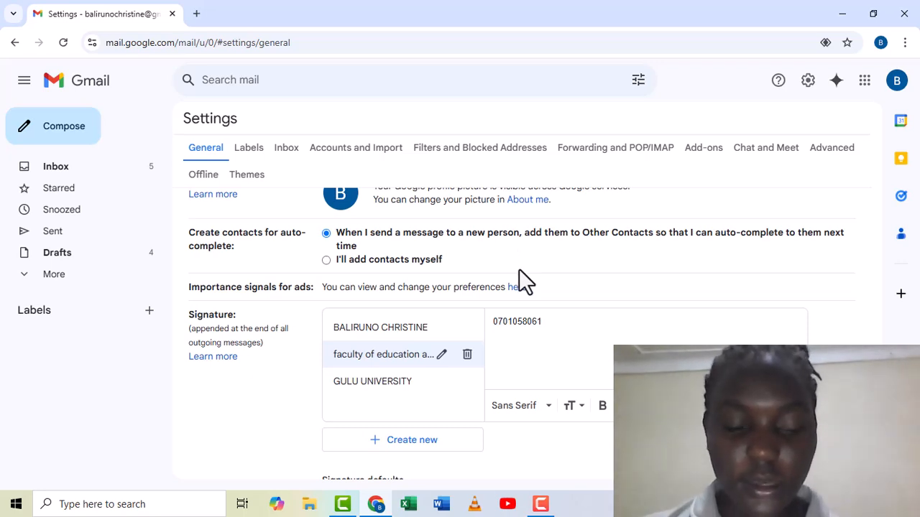
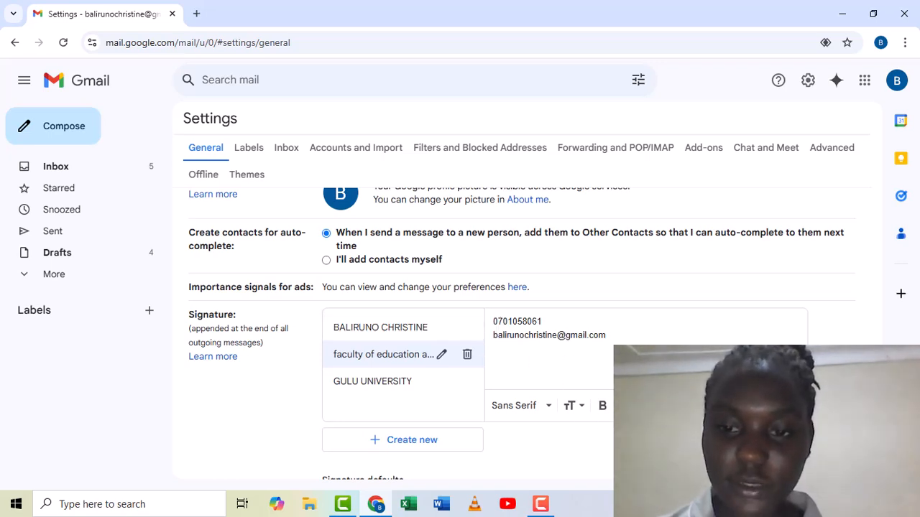
Add the gmail.com e-mail address below it, fixing typos and replacing the '2004' ending with 'com'.
left_click(712, 406)
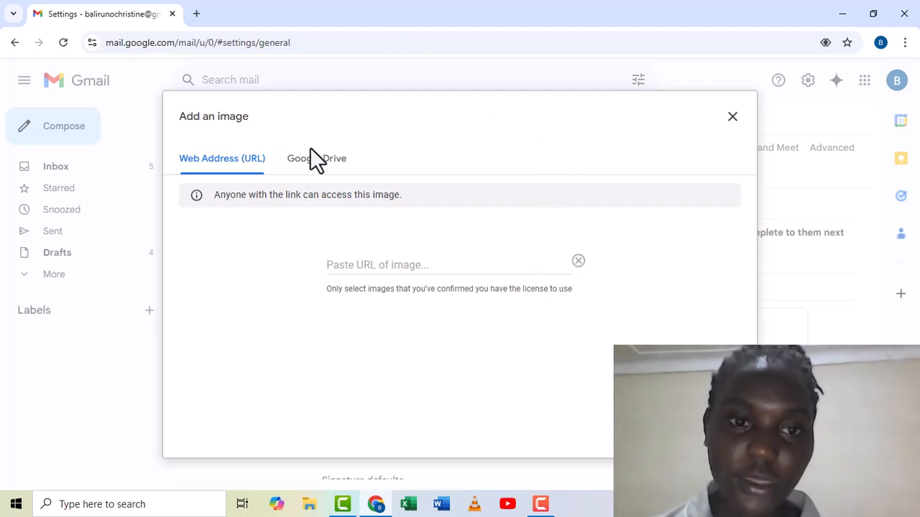
left_click(297, 167)
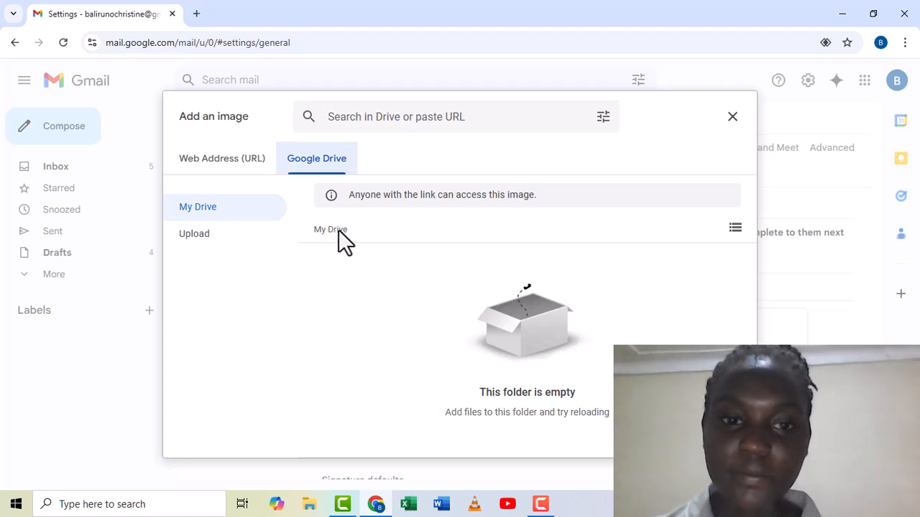
left_click(734, 228)
left_click(734, 228)
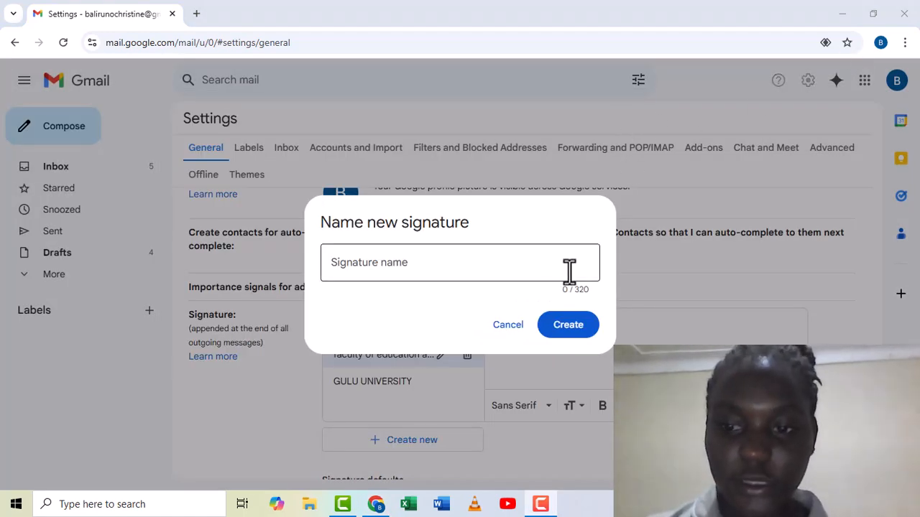
left_click(572, 332)
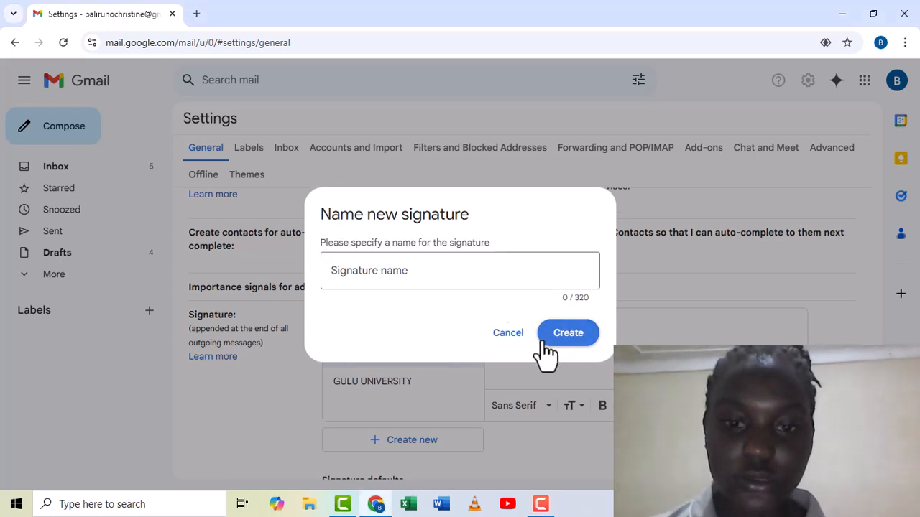
left_click(506, 335)
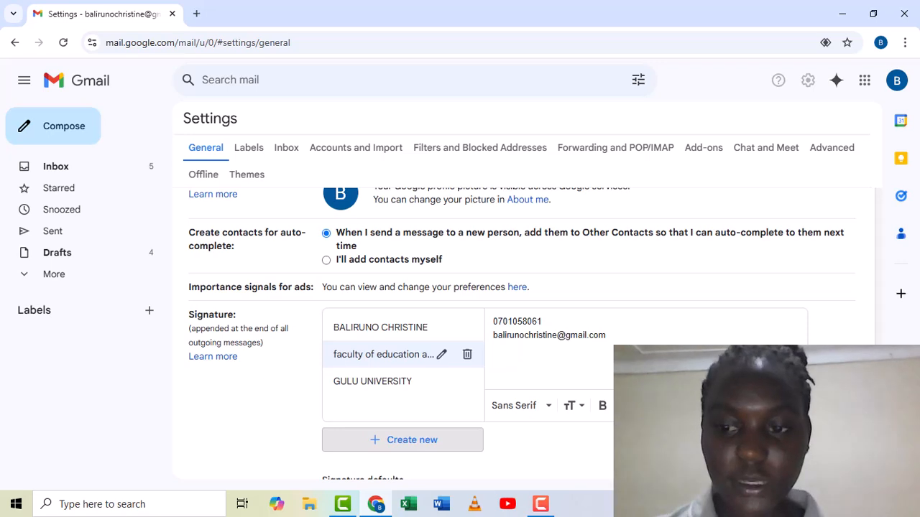
scroll(528, 330, "down", 7)
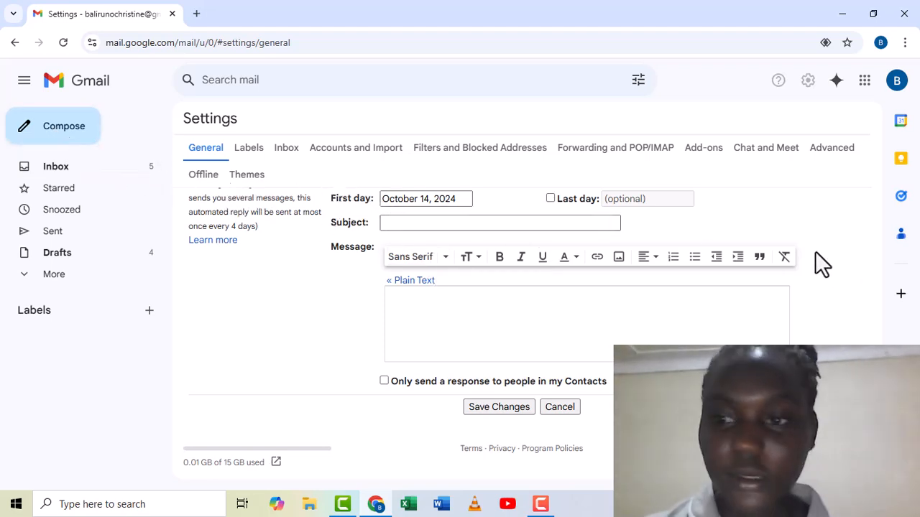
Scroll back up and dismiss the saving-failed error message.
scroll(889, 295, "up", 9)
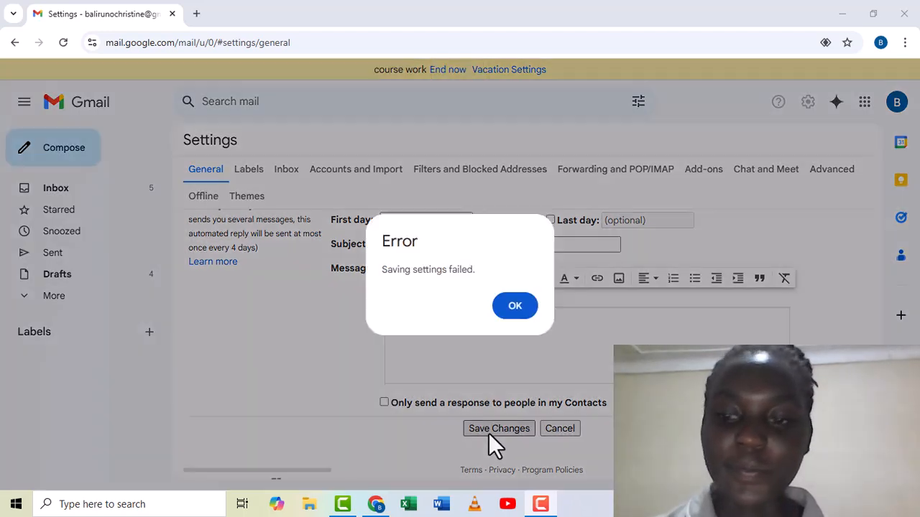
left_click(518, 307)
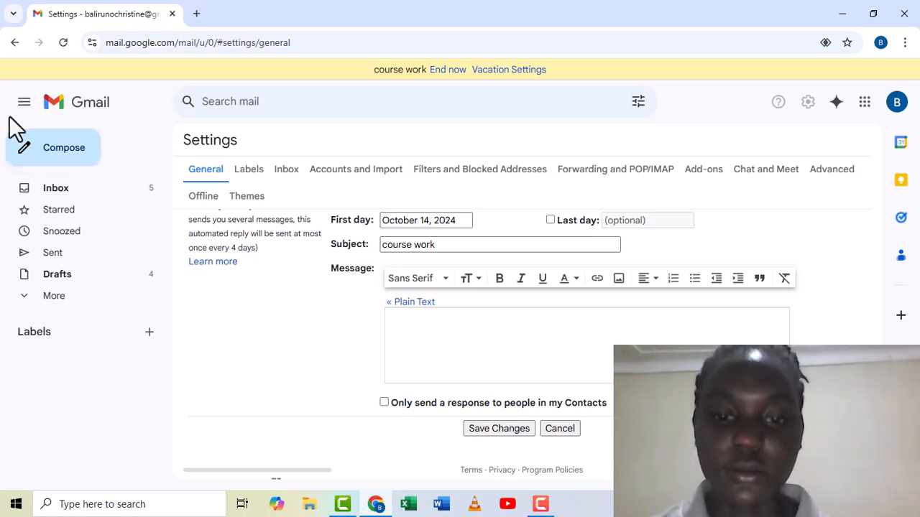
Save the vacation responder and start a new email addressed to the suggested contact.
left_click(499, 426)
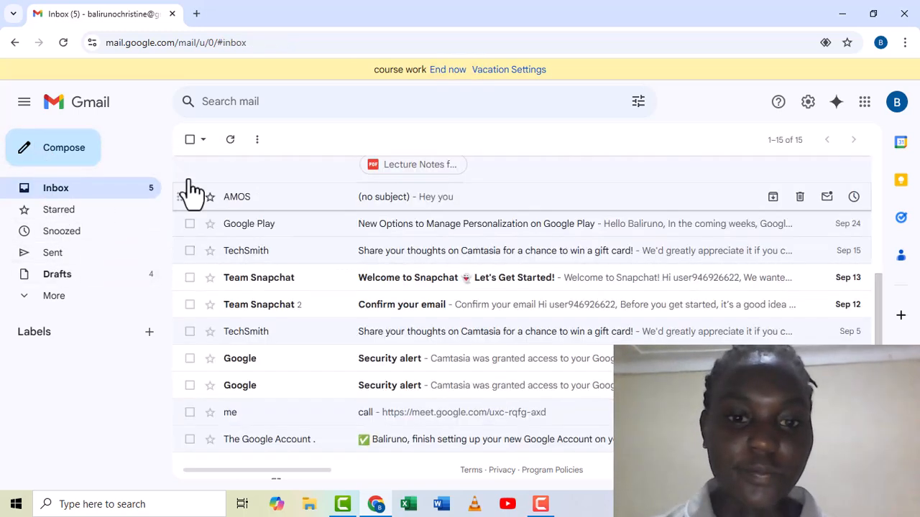
left_click(63, 153)
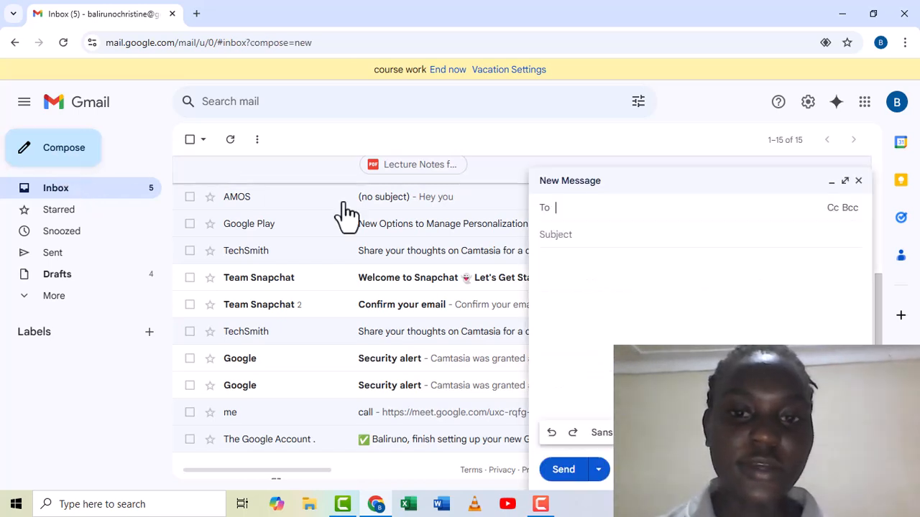
type("od")
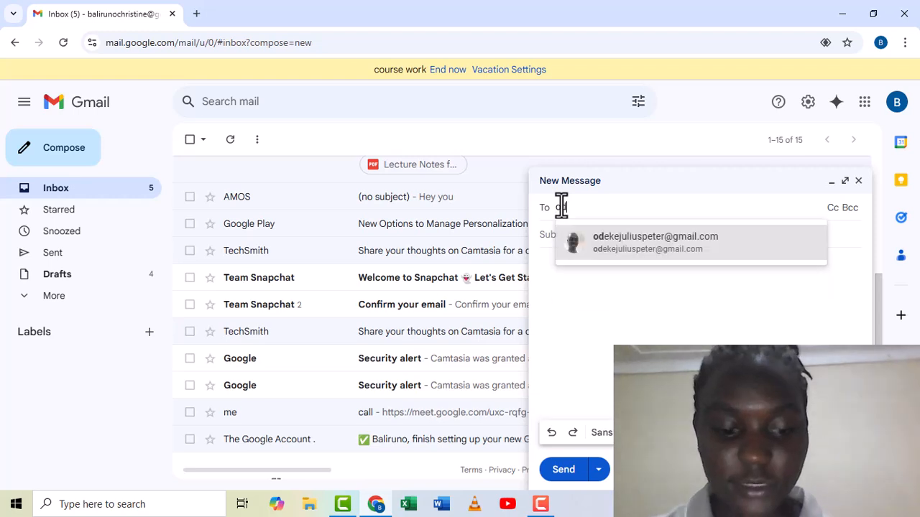
type("eke")
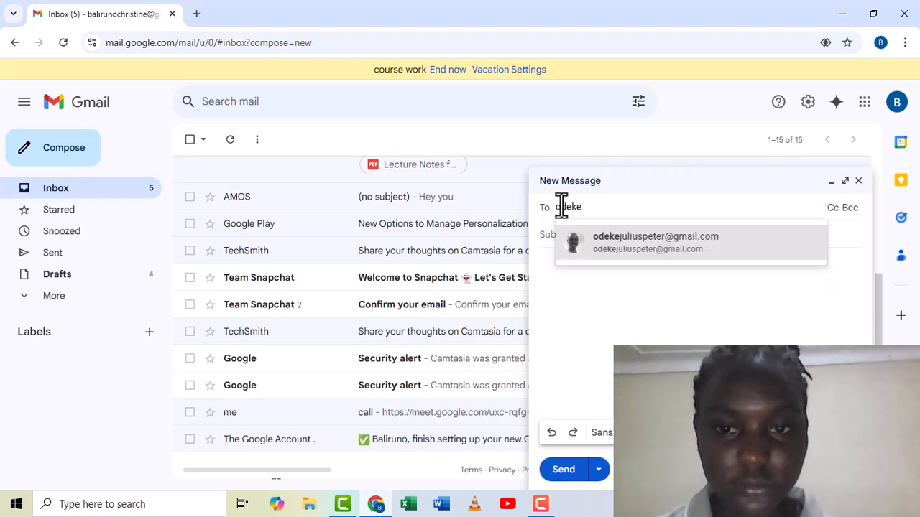
left_click(608, 257)
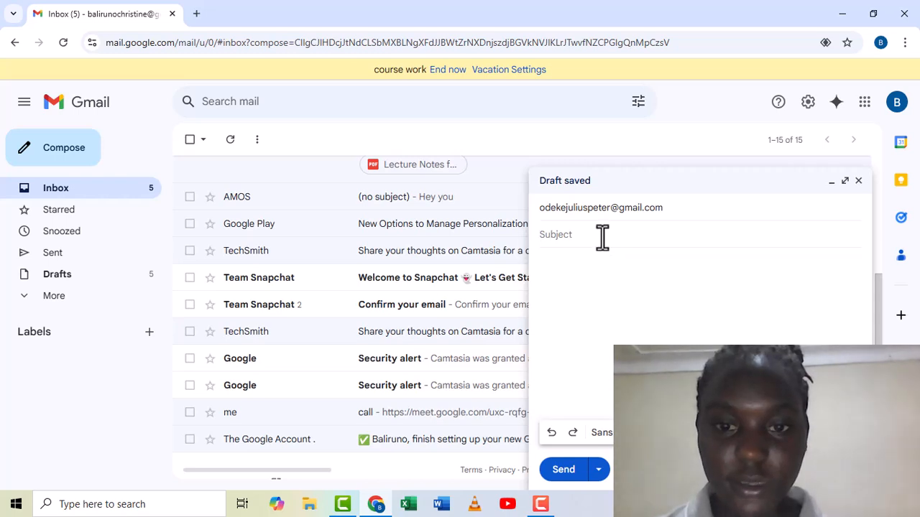
Give the email the subject 'course work' and the body text 'ded'.
type("cou")
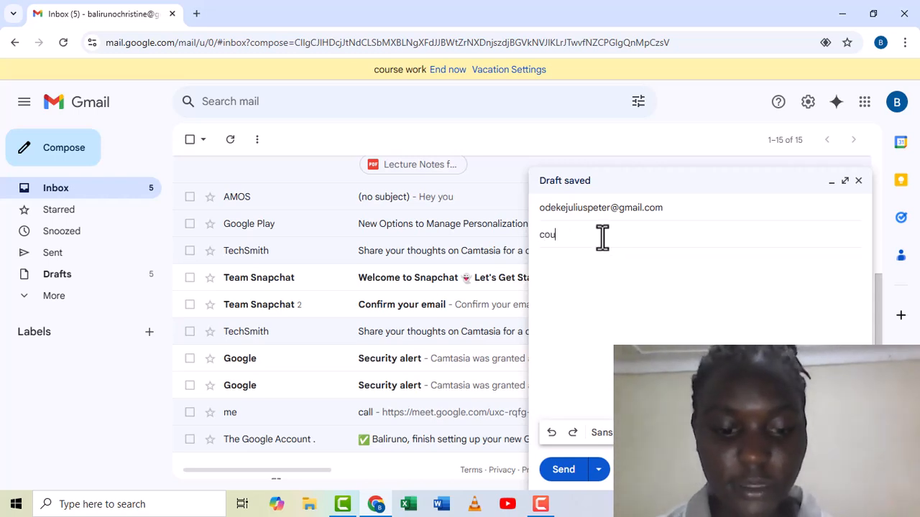
type("rse")
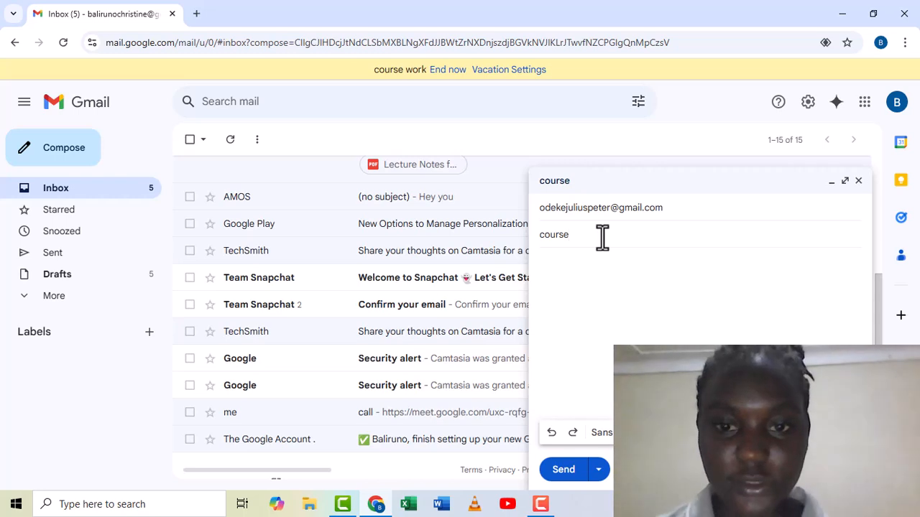
type(" work")
left_click(605, 261)
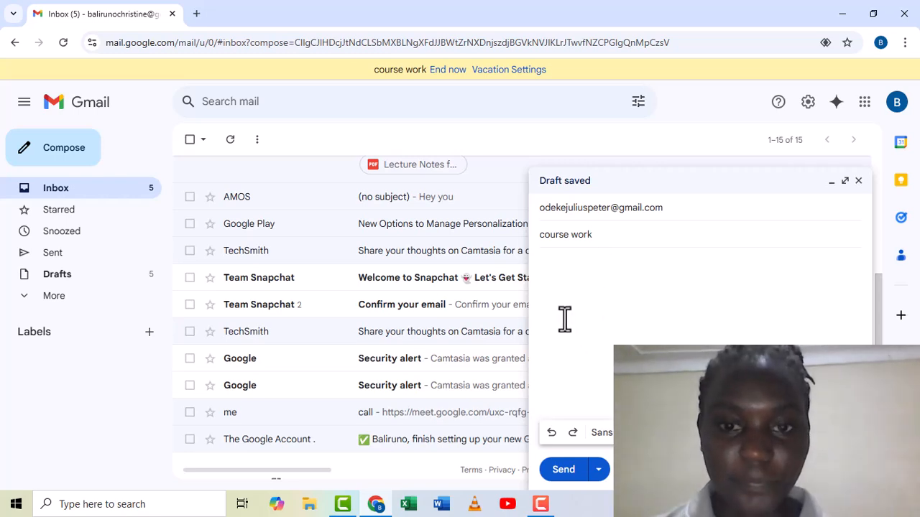
type("ded")
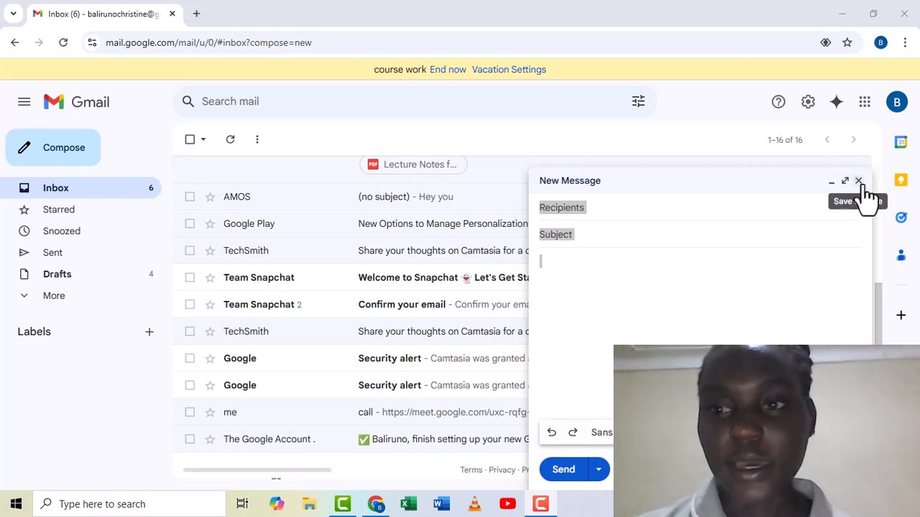
Close the 'course work' email, keeping it saved, and return to the inbox.
left_click(858, 181)
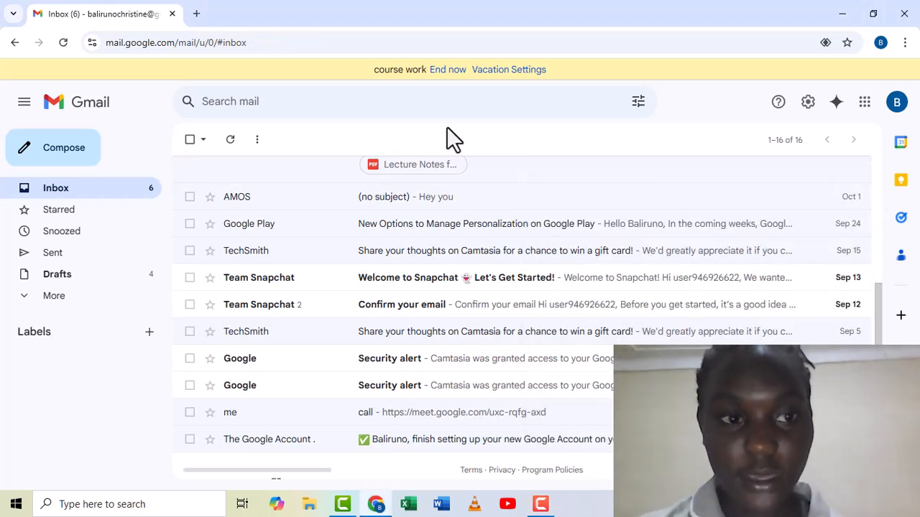
left_click(11, 44)
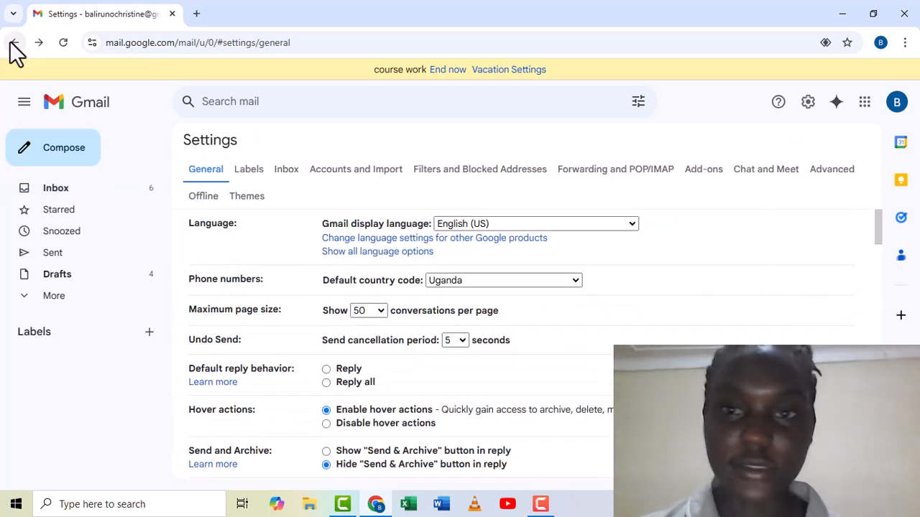
left_click(14, 48)
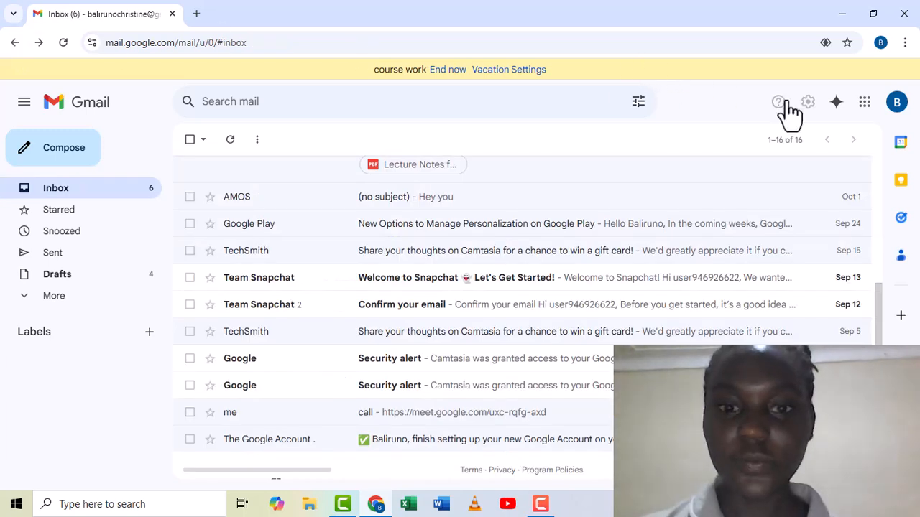